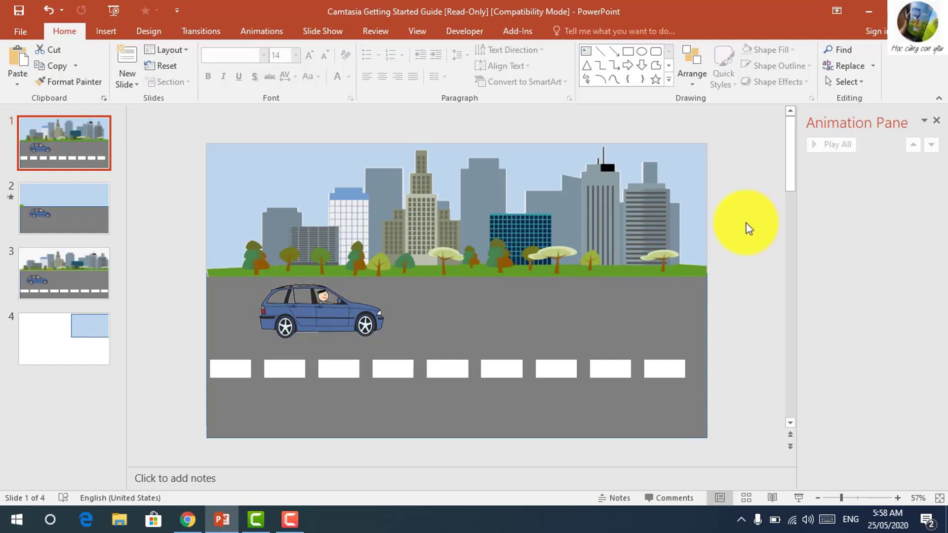
- Scroll down the slide thumbnail pane to reach the blank slide 4
scroll(611, 254, "down", 3)
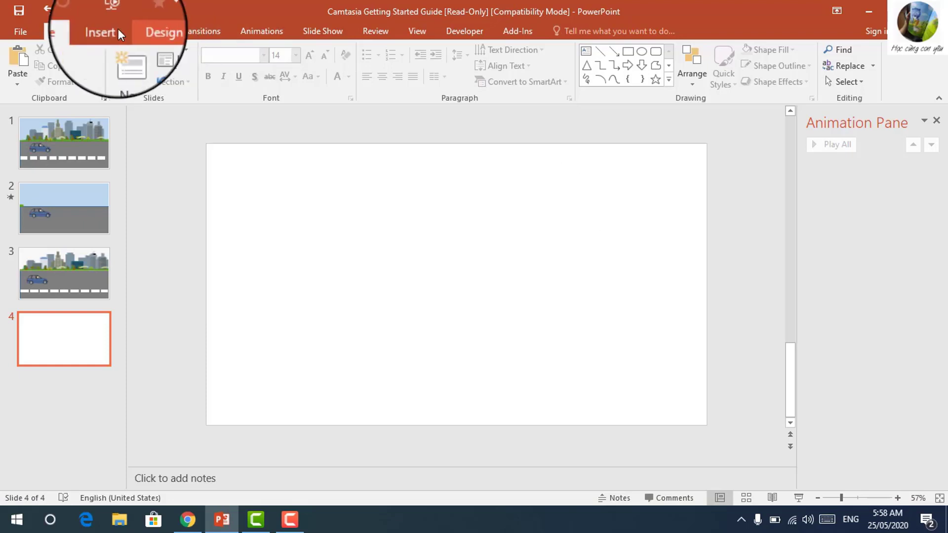
- Draw a rectangle spanning the whole slide, 7.5" by 13.33"
left_click(105, 32)
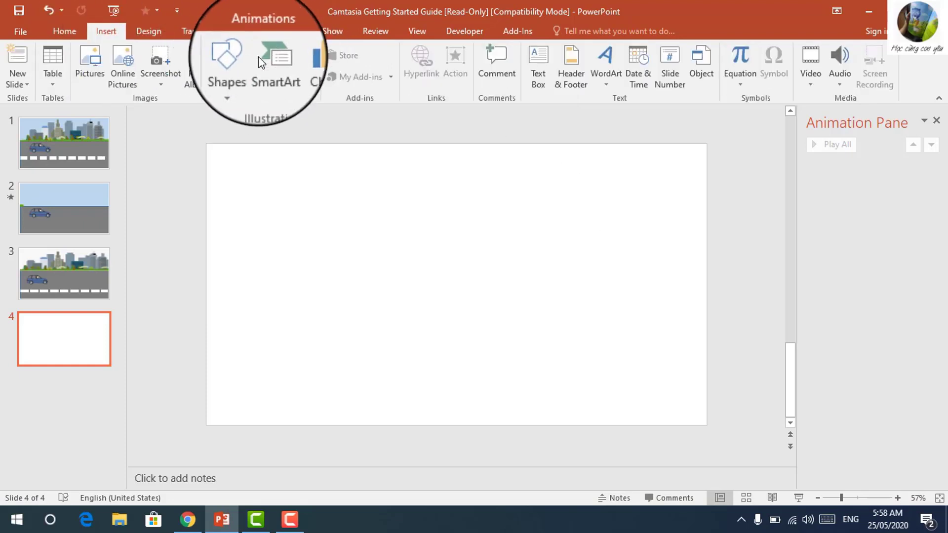
left_click(236, 82)
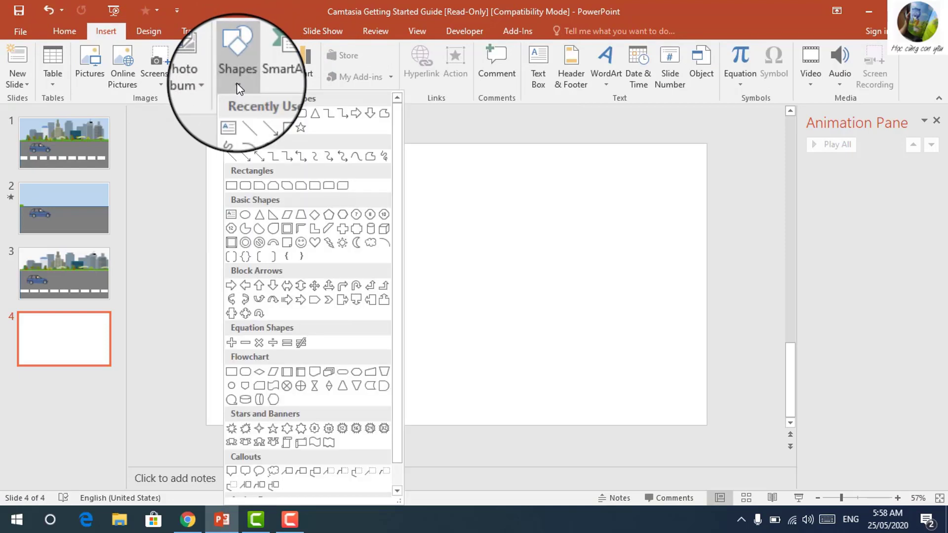
left_click(232, 186)
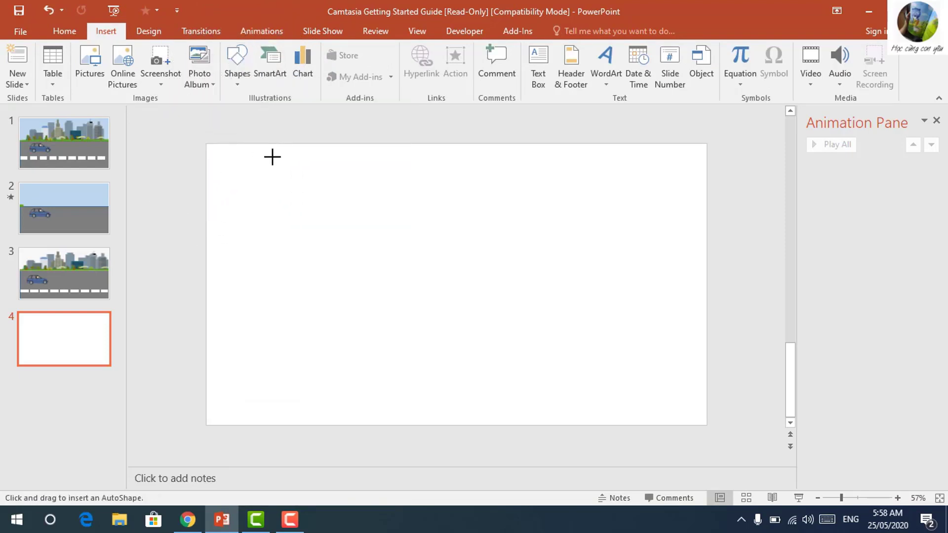
left_click_drag(272, 157, 707, 425)
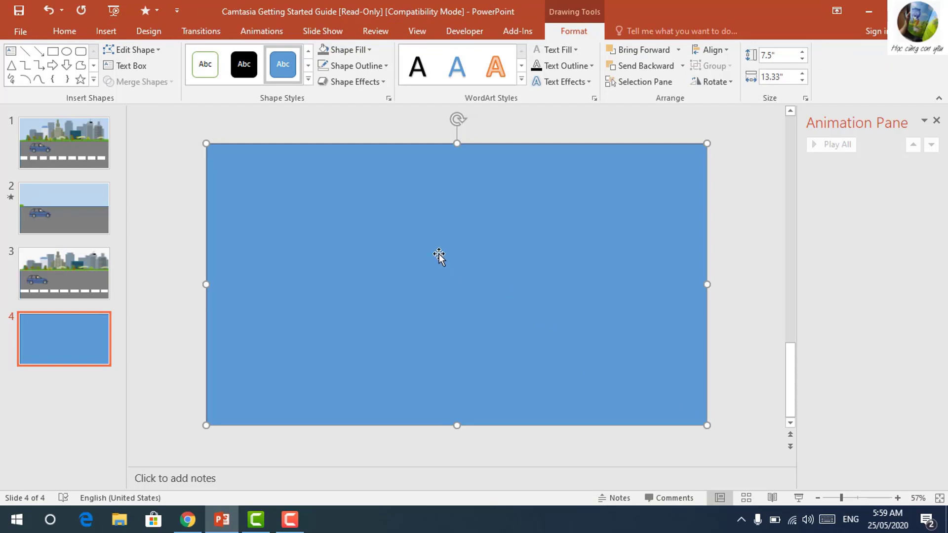
- Give the full-slide rectangle a light blue fill and no outline
left_click(368, 50)
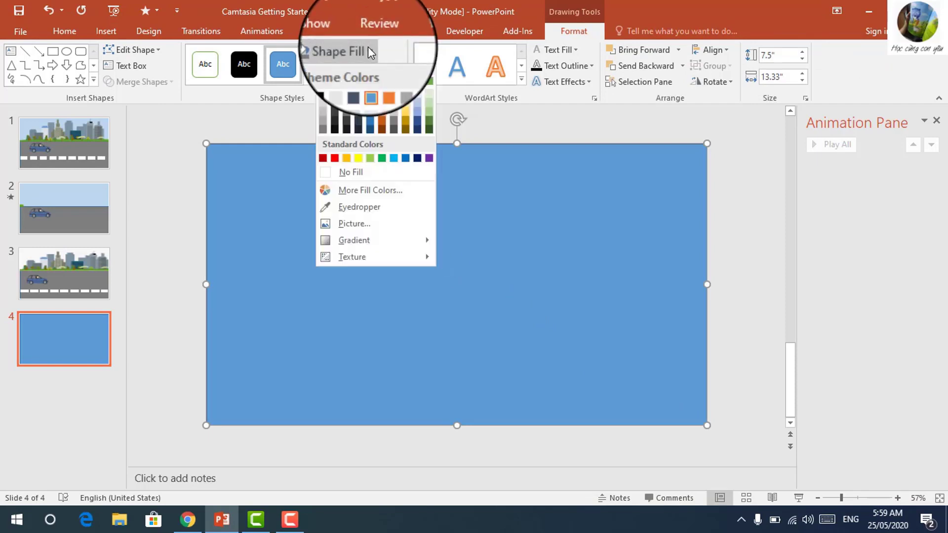
left_click(371, 105)
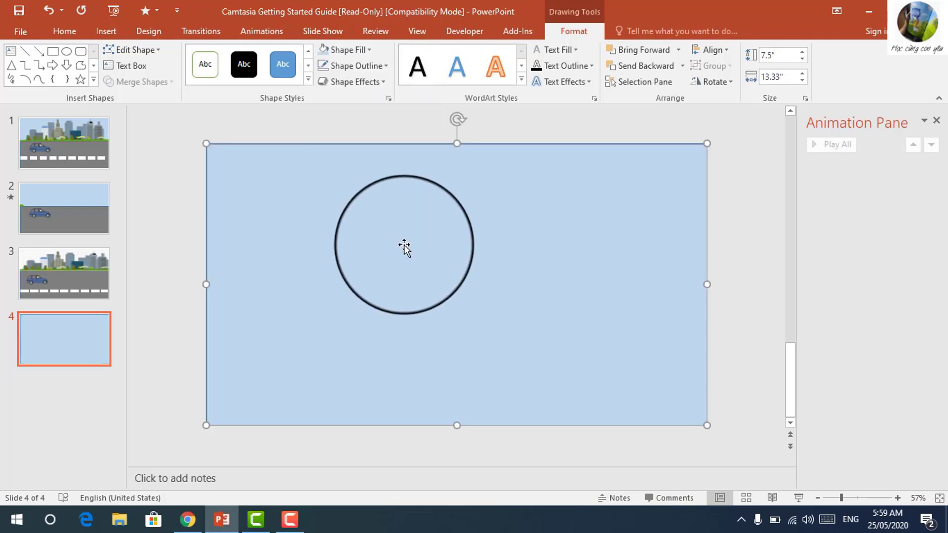
left_click(386, 65)
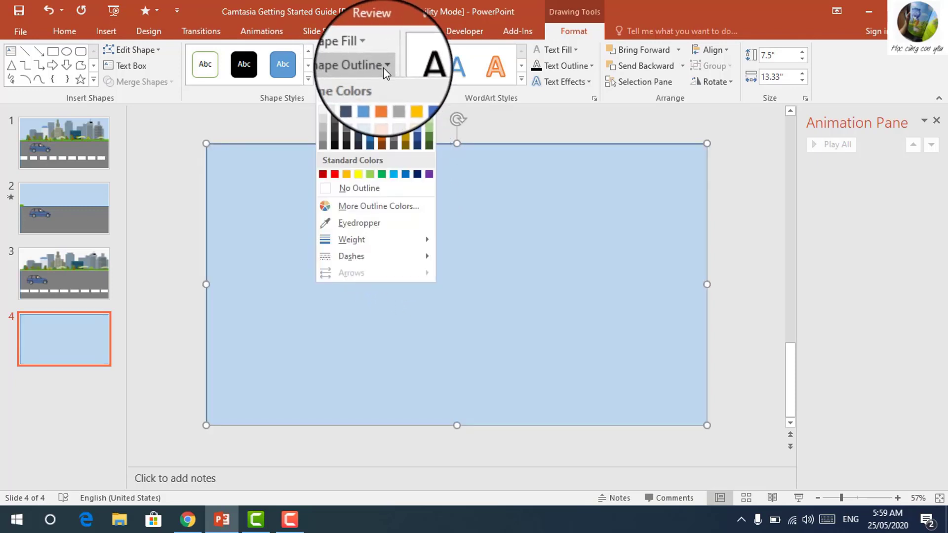
left_click(341, 191)
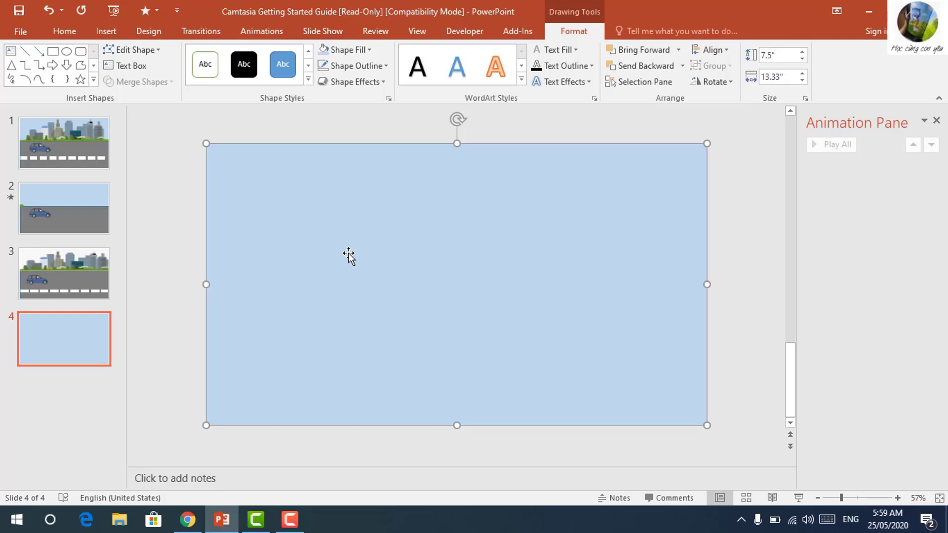
left_click(108, 30)
- Draw a 4.37" by 13.33" rectangle over the lower slide, filled dark grey with no outline
left_click(238, 82)
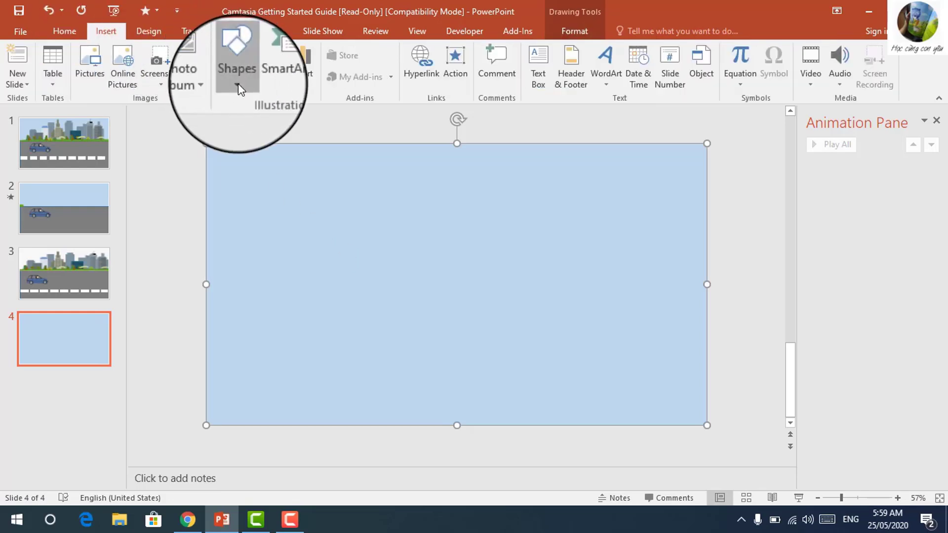
left_click(231, 185)
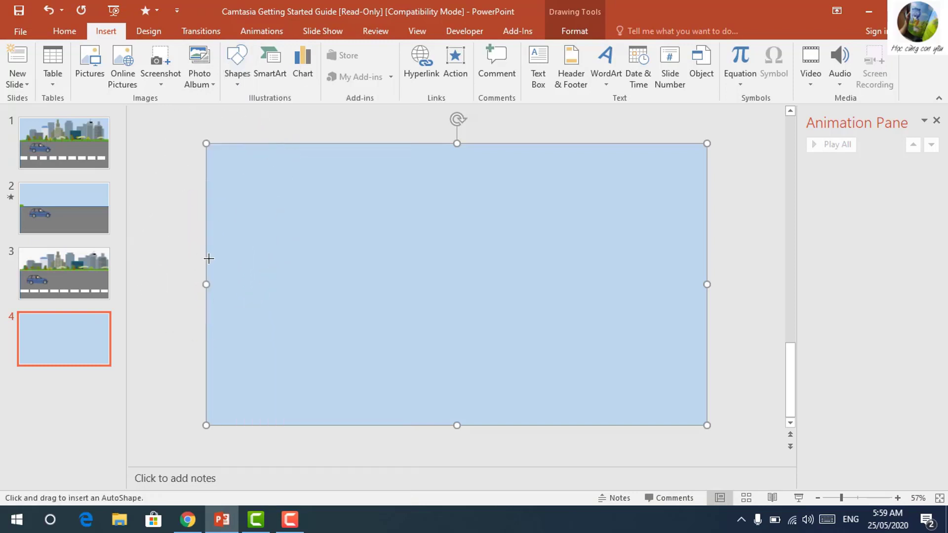
left_click_drag(206, 261, 704, 423)
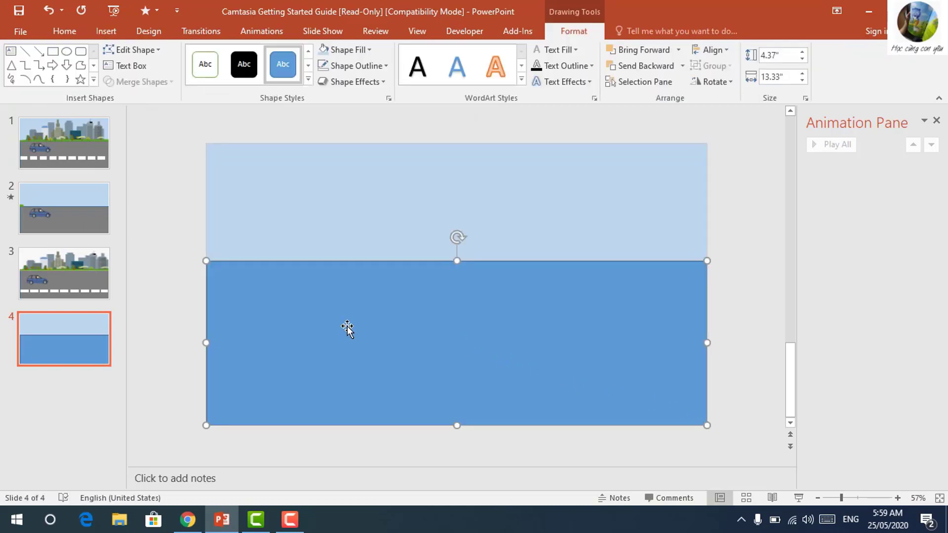
left_click(369, 49)
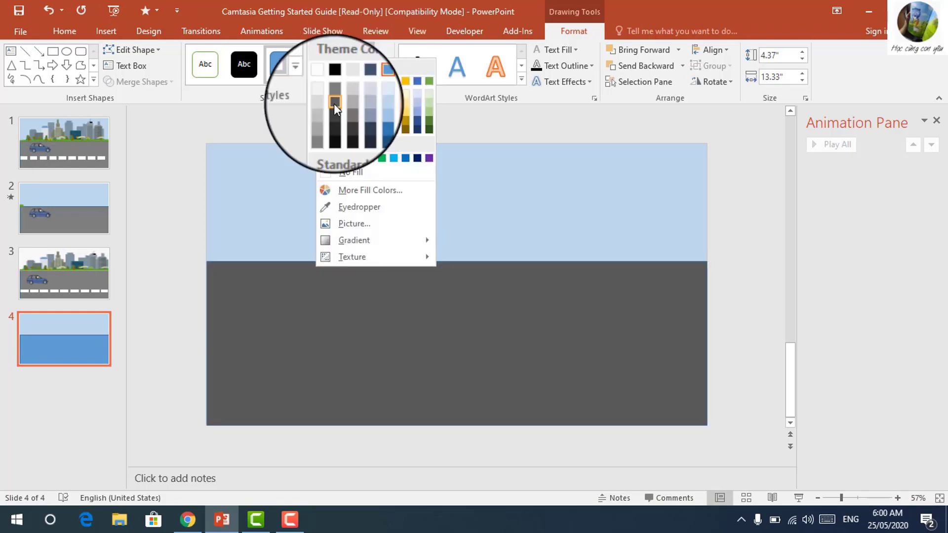
left_click(333, 104)
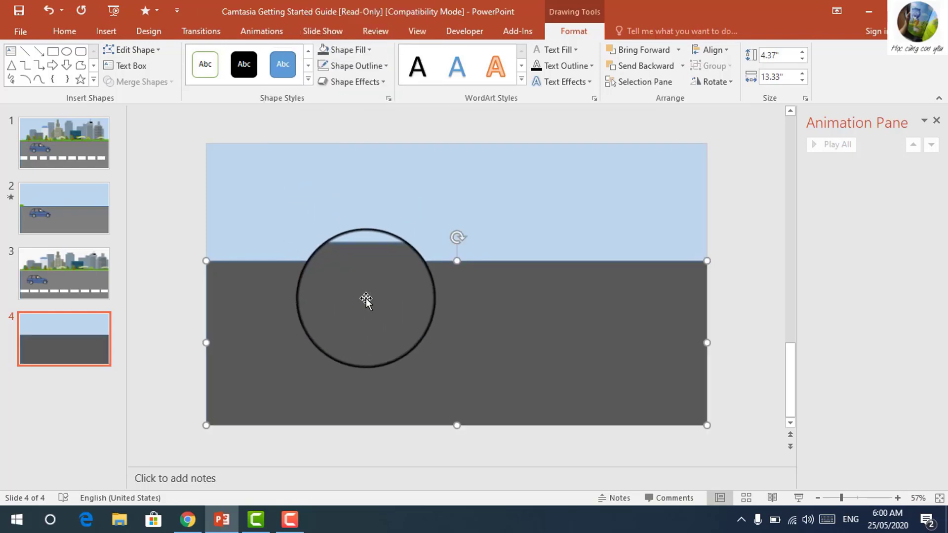
left_click(387, 69)
left_click(345, 188)
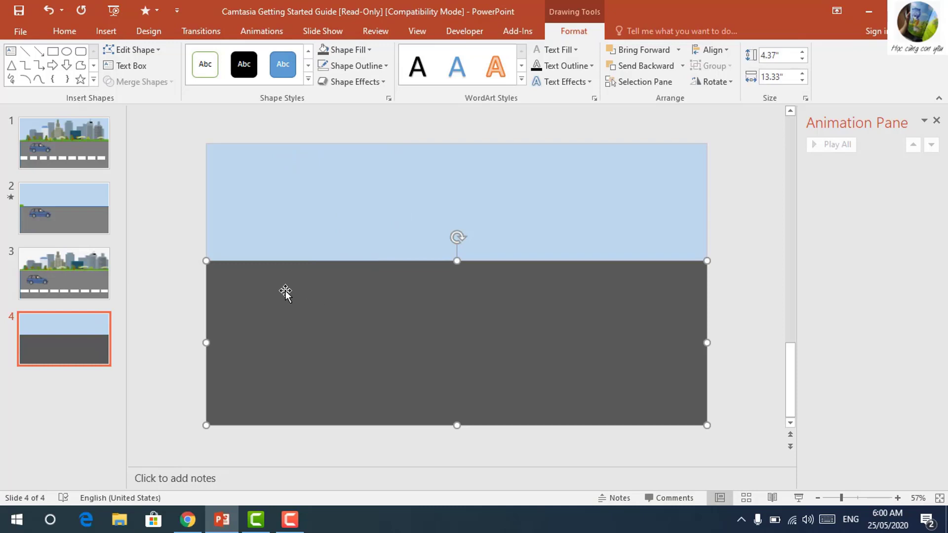
- Add a small 0.33" by 1.19" white dash with no outline at the road's lower left
left_click(107, 32)
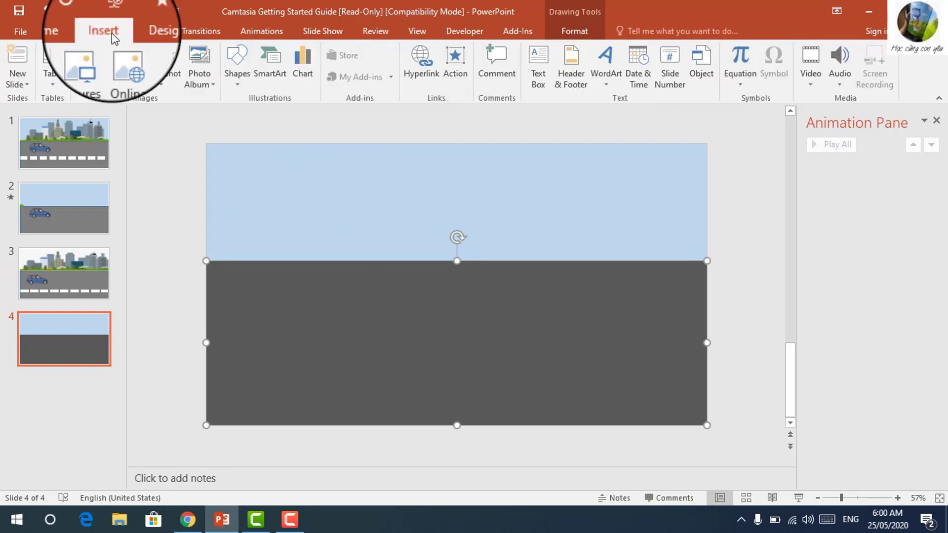
left_click(236, 85)
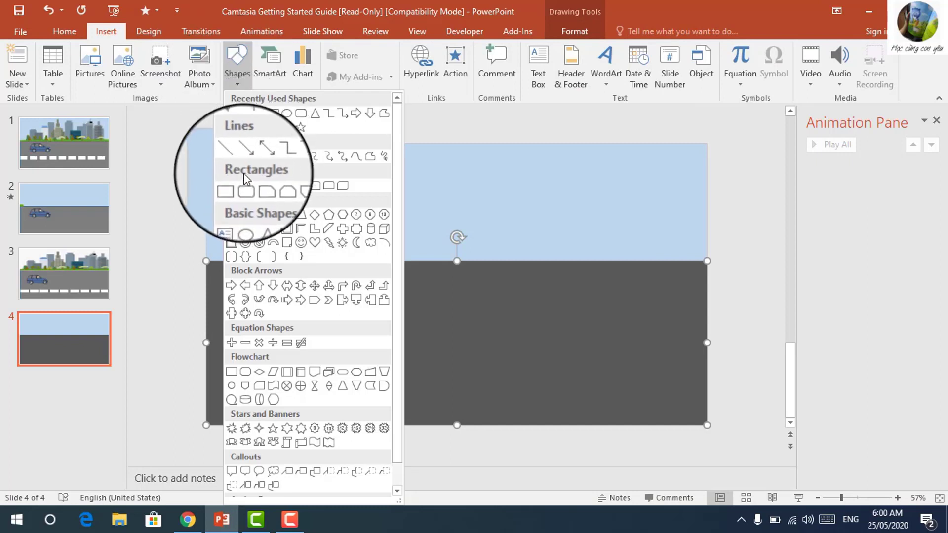
left_click(230, 186)
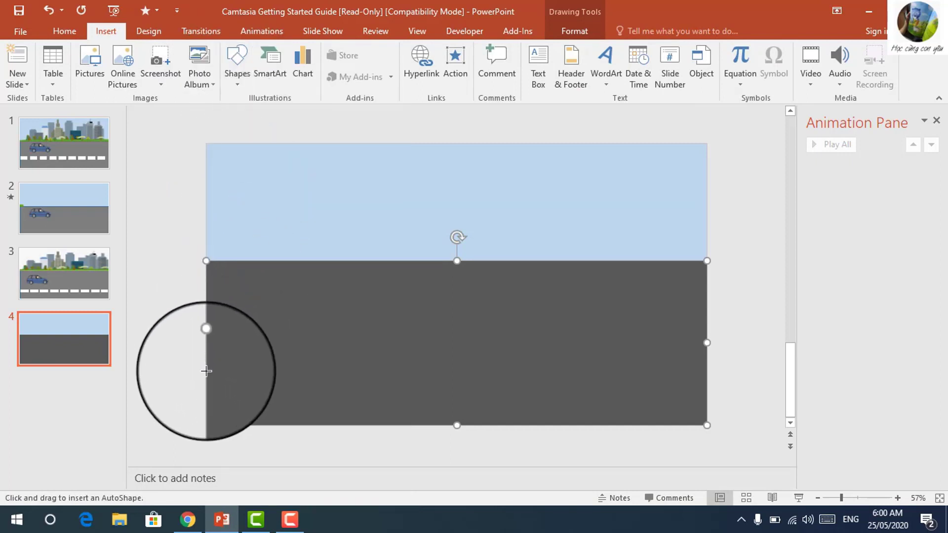
left_click_drag(206, 382, 252, 394)
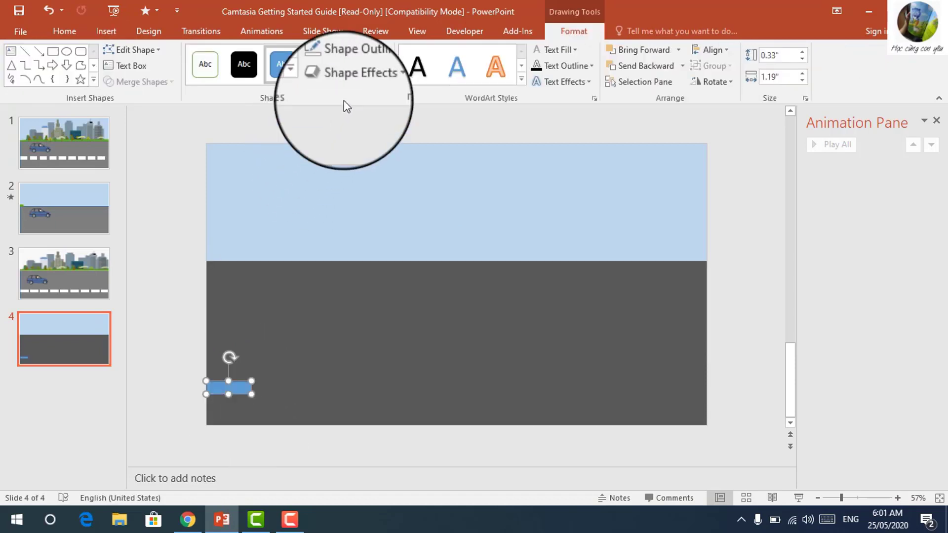
left_click(369, 48)
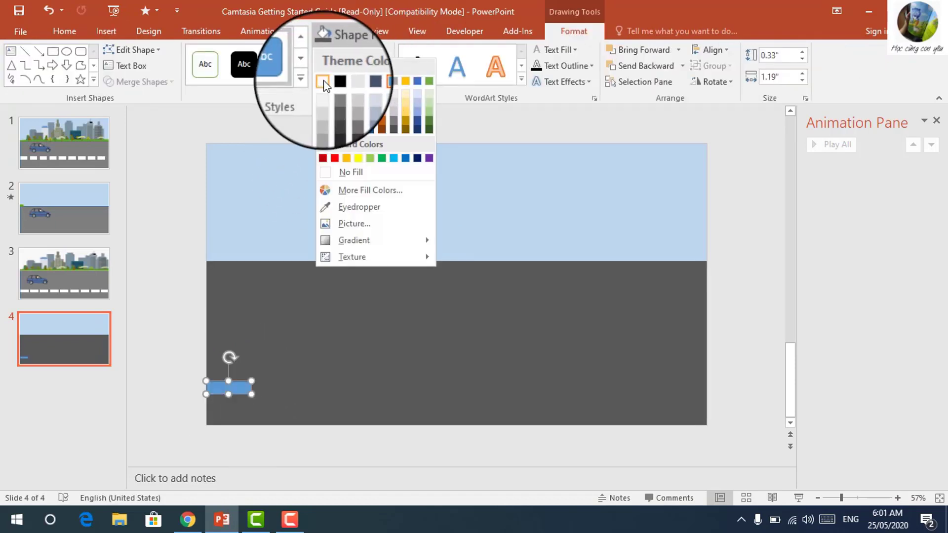
left_click(308, 92)
left_click(389, 61)
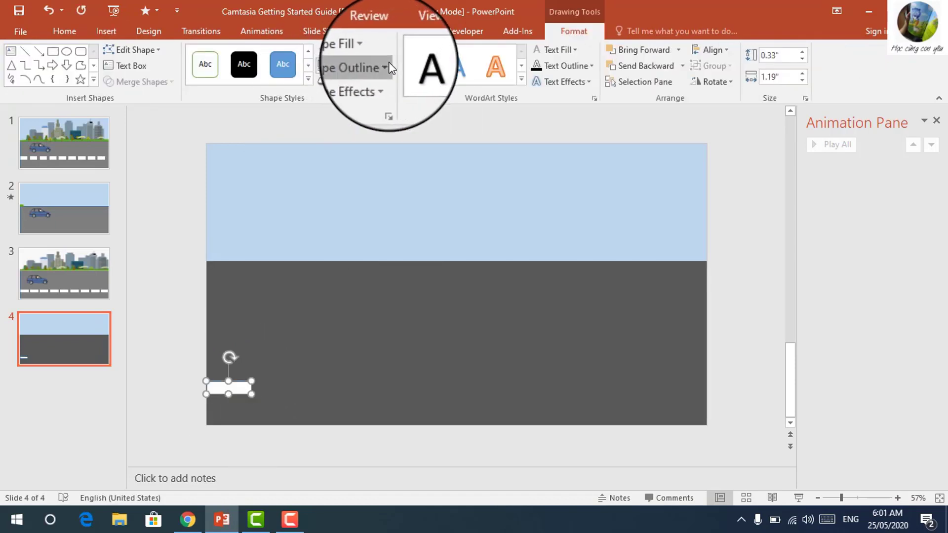
left_click(348, 188)
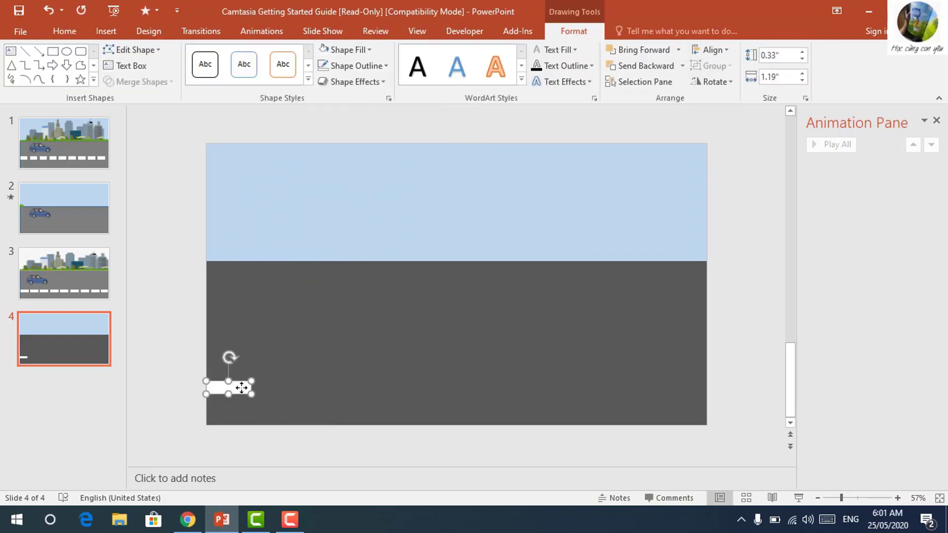
- Duplicate the white dash with Ctrl+D into an evenly spaced row of lane dashes across the road
key("ctrl+d")
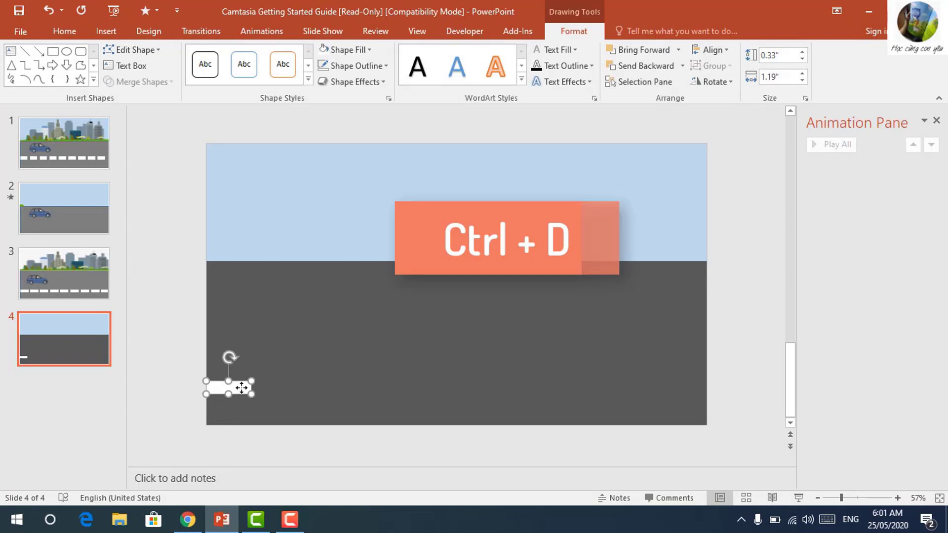
key("ctrl+d")
left_click_drag(244, 392, 289, 387)
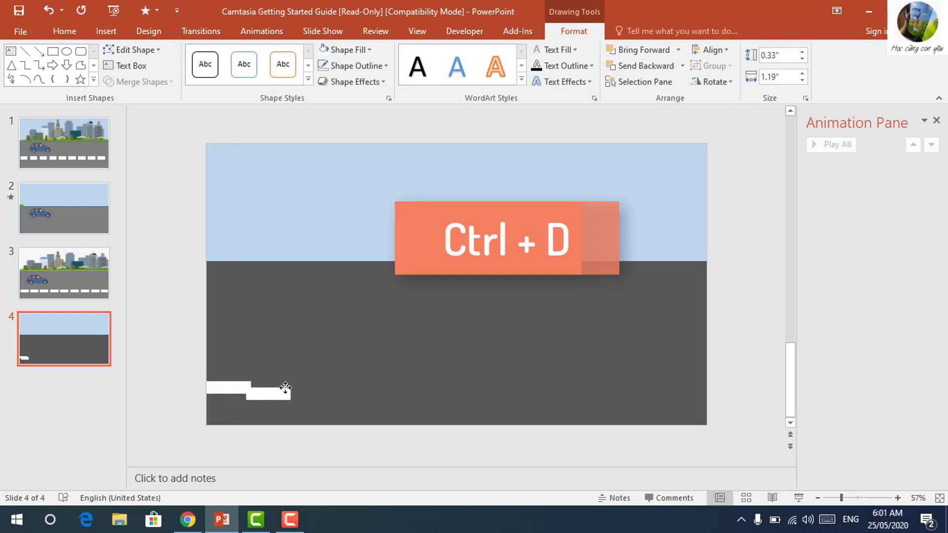
key("ctrl+d")
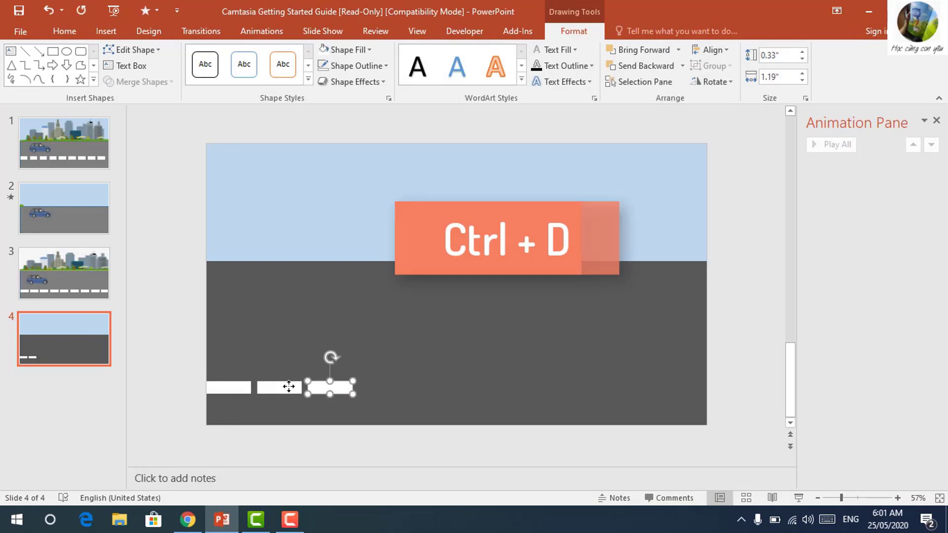
key("ctrl+d")
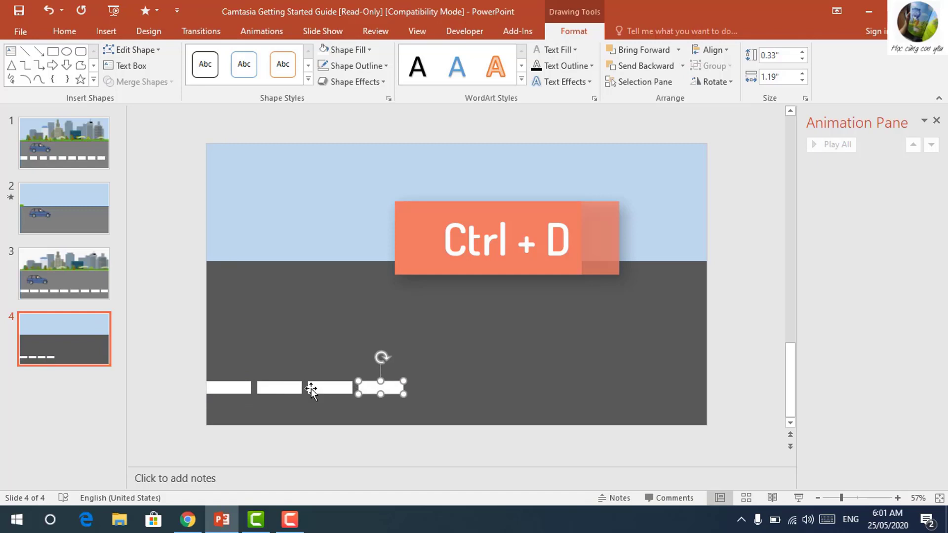
key("ctrl+d")
key("ctrl+d")
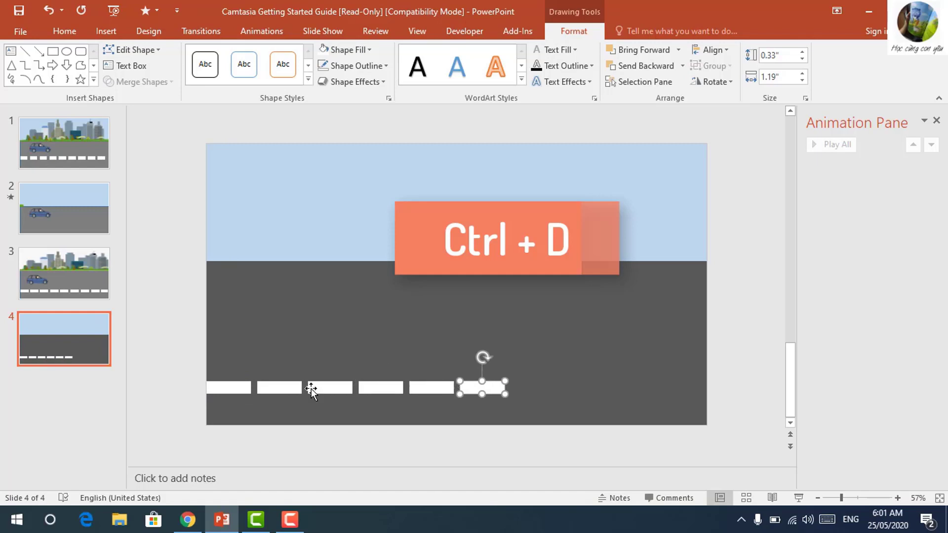
key("ctrl+d")
key("ctrl+d")
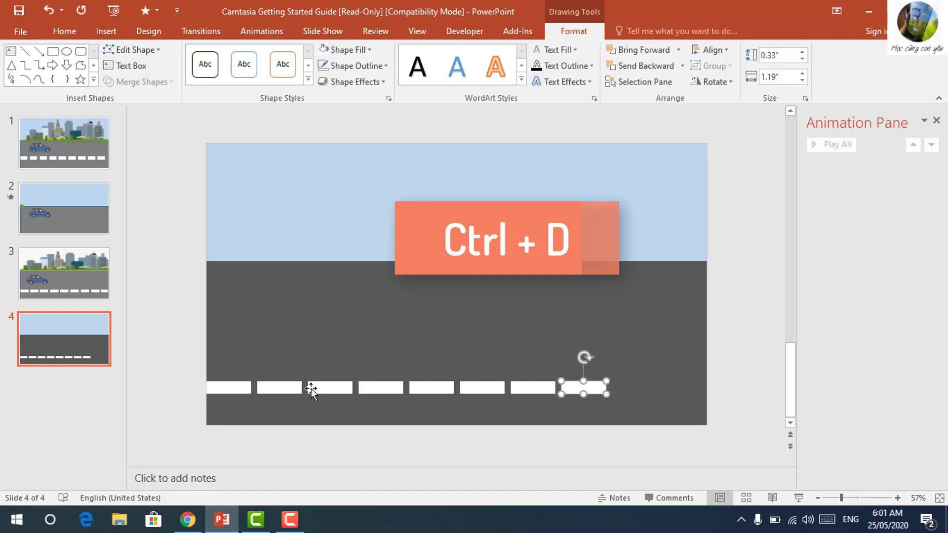
key("ctrl+d")
key("ctrl+d")
left_click(728, 254)
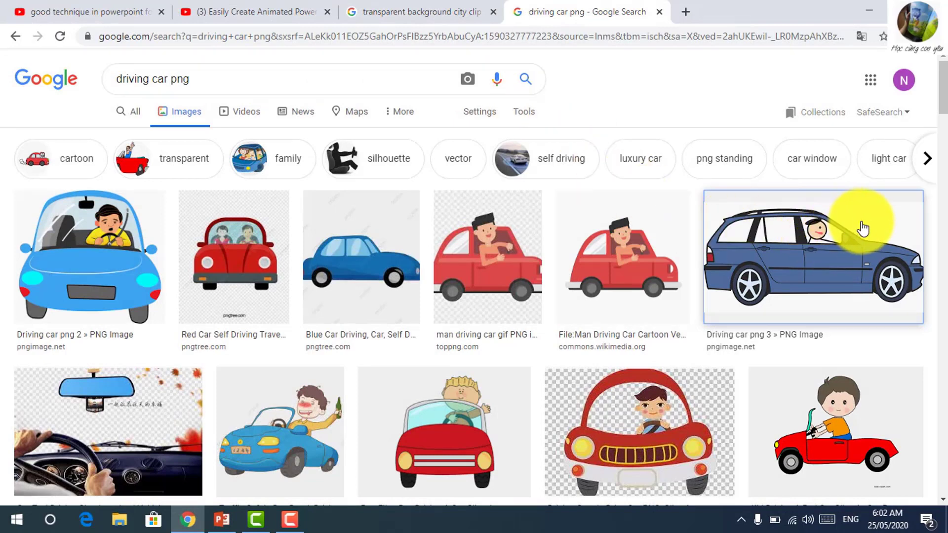
- Copy the blue station-wagon image from the 'driving car png' results and return to PowerPoint
right_click(863, 228)
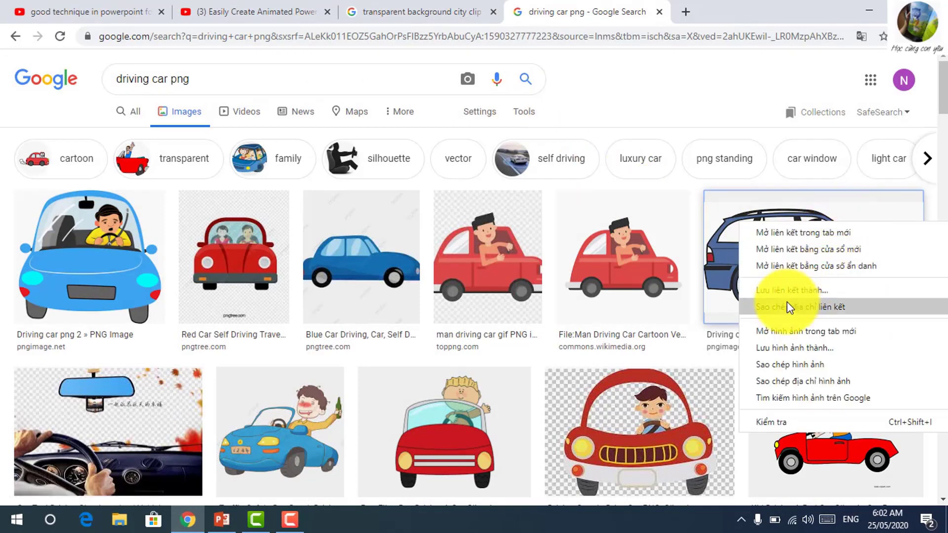
left_click(773, 365)
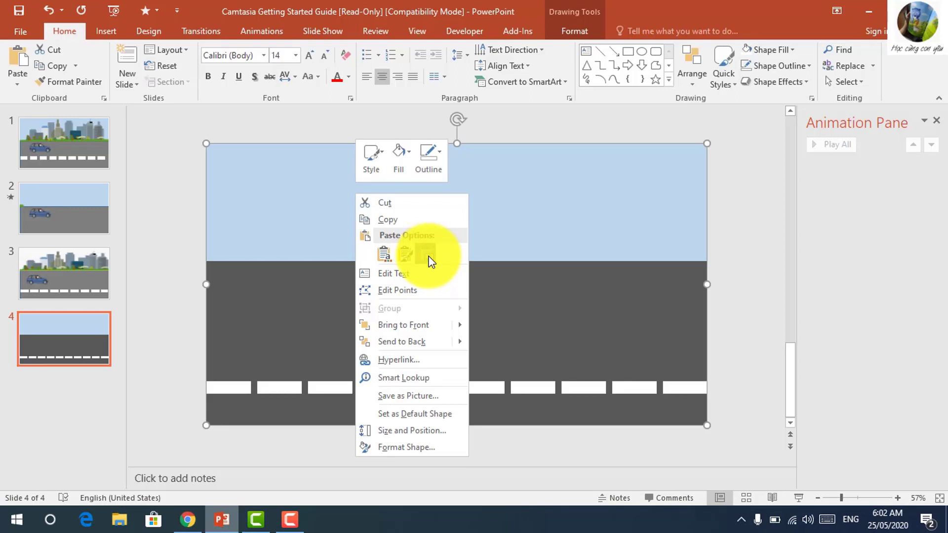
left_click(433, 256)
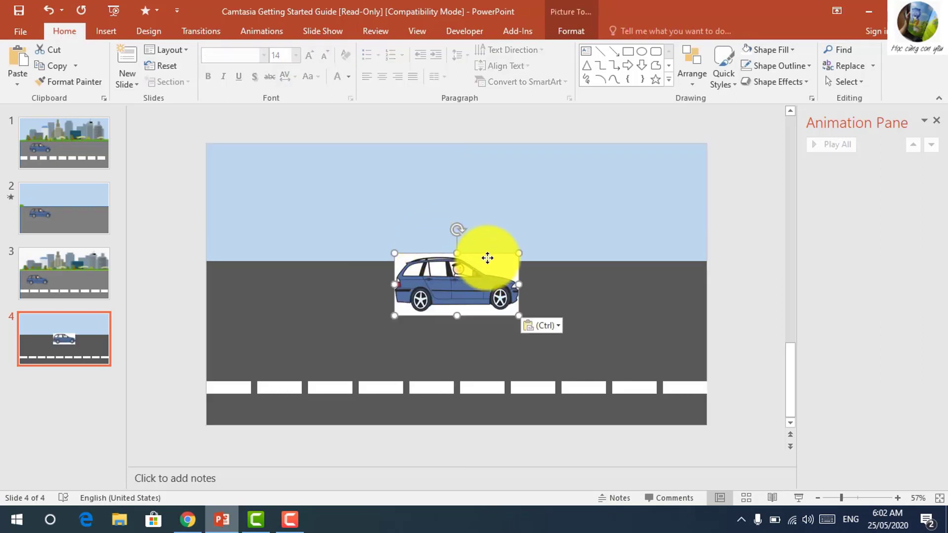
- Move the pasted car onto the road's left side and make its white background transparent
mouse_move(487, 258)
left_mouse_down()
mouse_move(389, 248)
mouse_move(343, 302)
left_mouse_up()
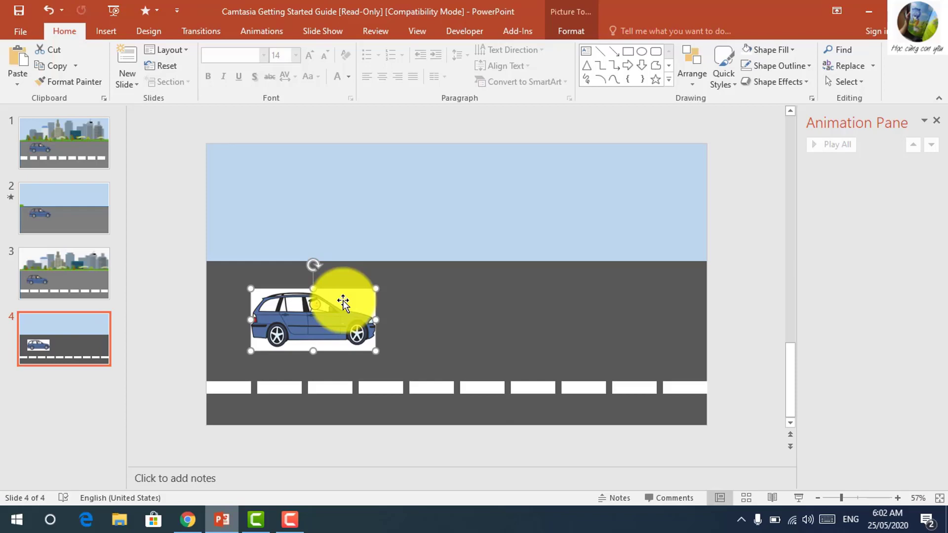
left_click(565, 35)
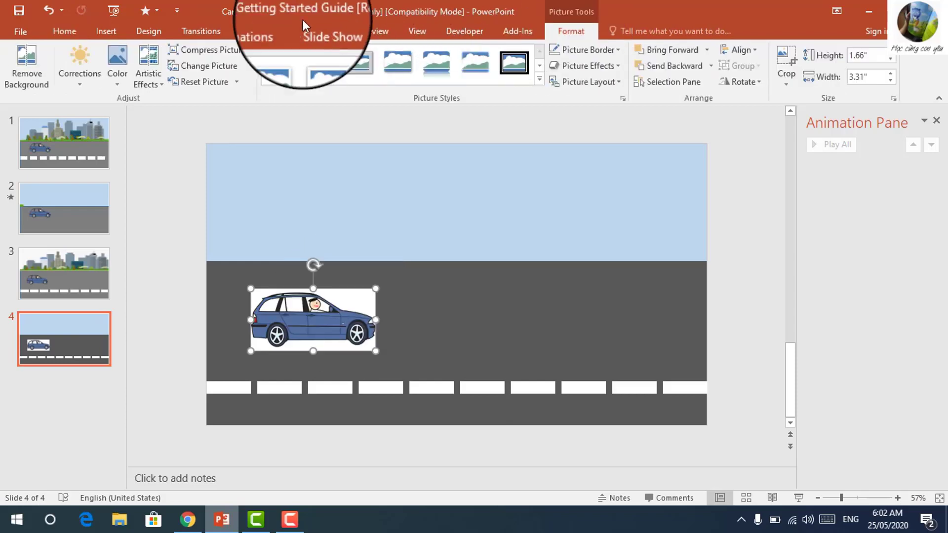
left_click(117, 85)
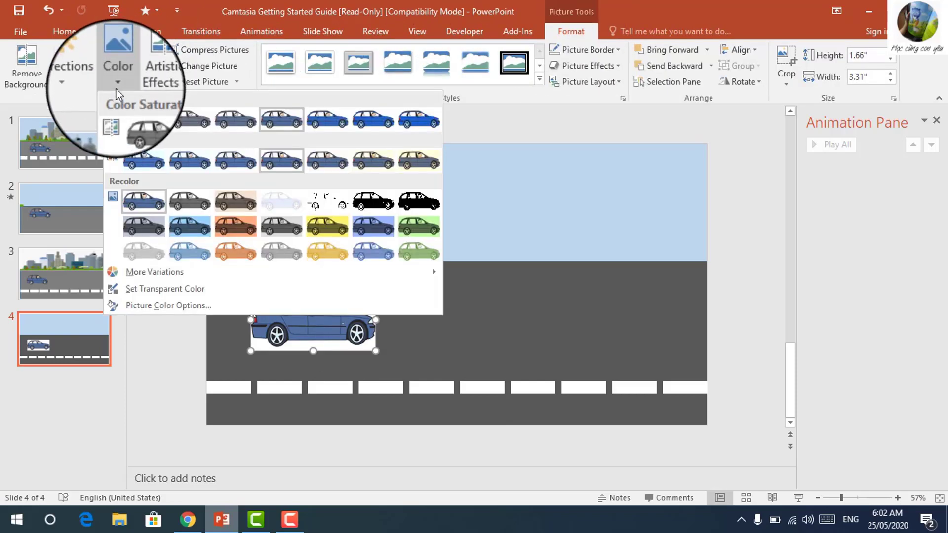
left_click(171, 288)
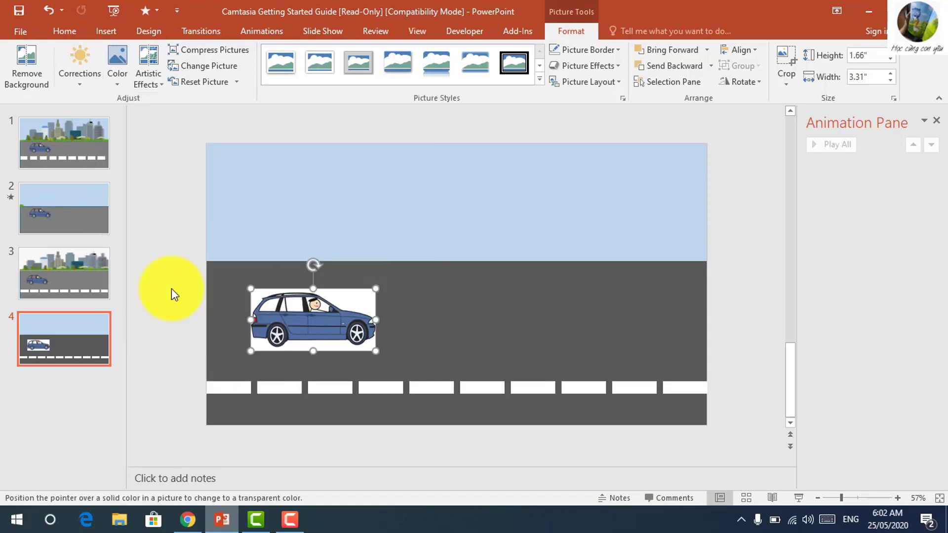
left_click(351, 300)
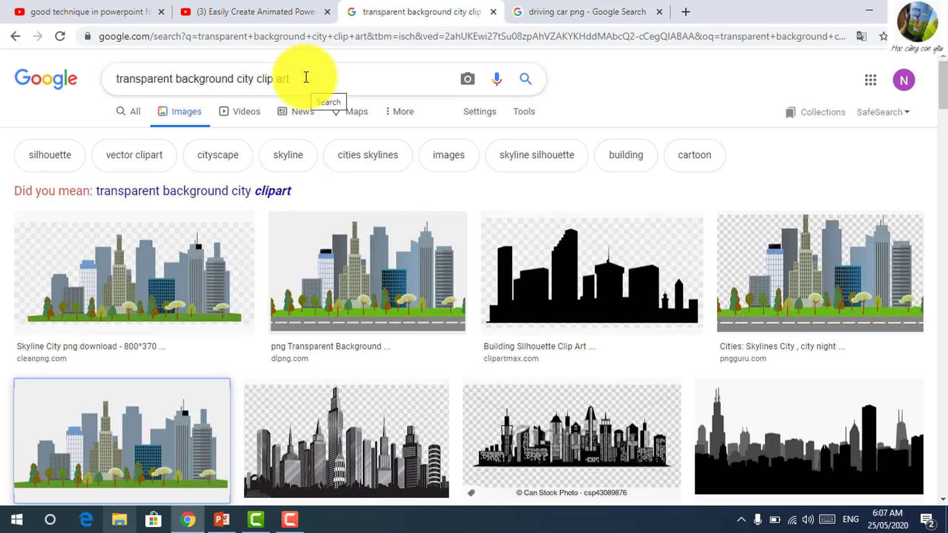
- Preview the kindpng city skyline clipart, copy the image, and return to PowerPoint
scroll(311, 247, "down", 2)
left_click(165, 219)
mouse_move(580, 124)
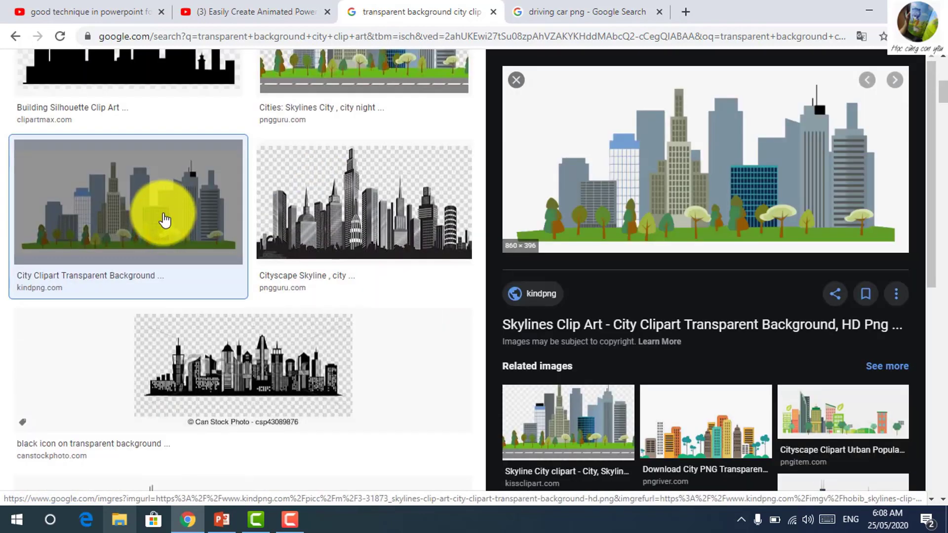
right_click(579, 125)
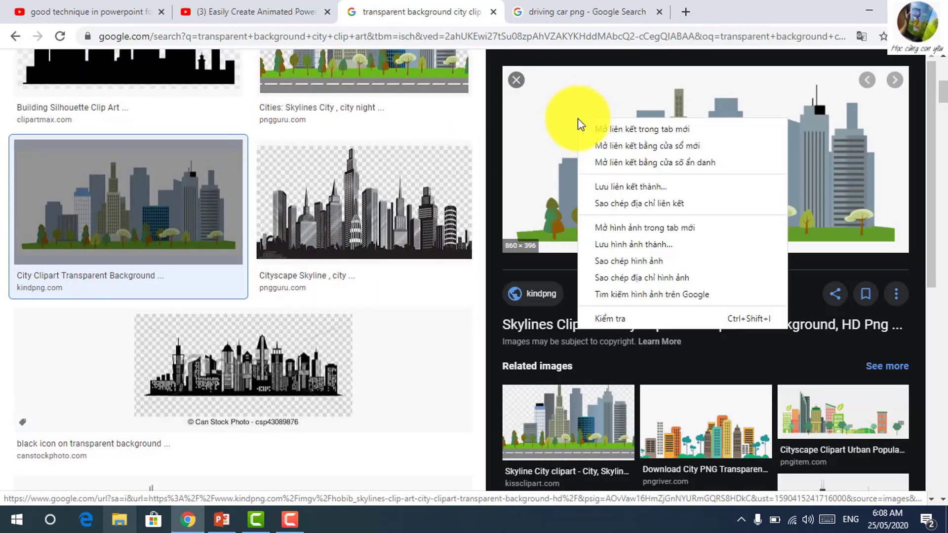
left_click(618, 262)
key("alt+Tab")
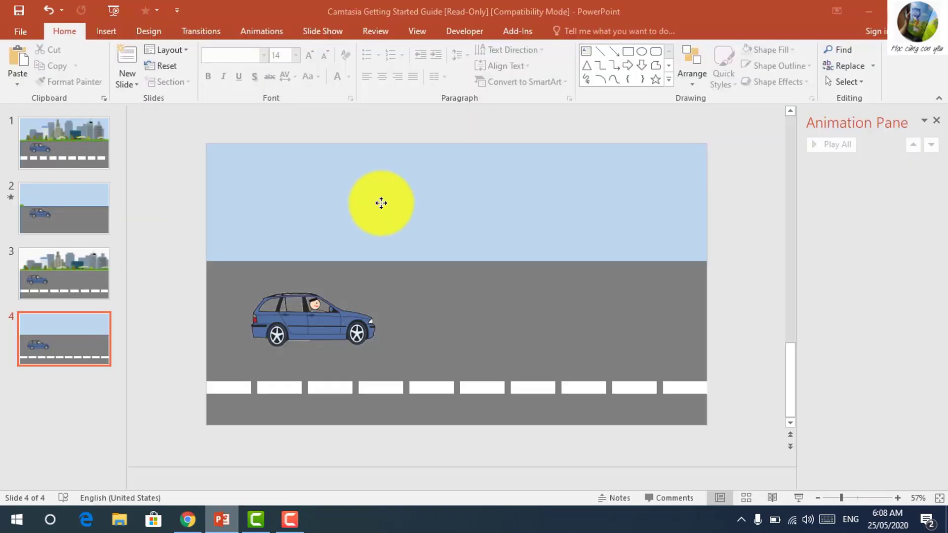
- Paste the city skyline, make its white background transparent, and move it toward the slide's left edge
right_click(381, 204)
left_click(451, 264)
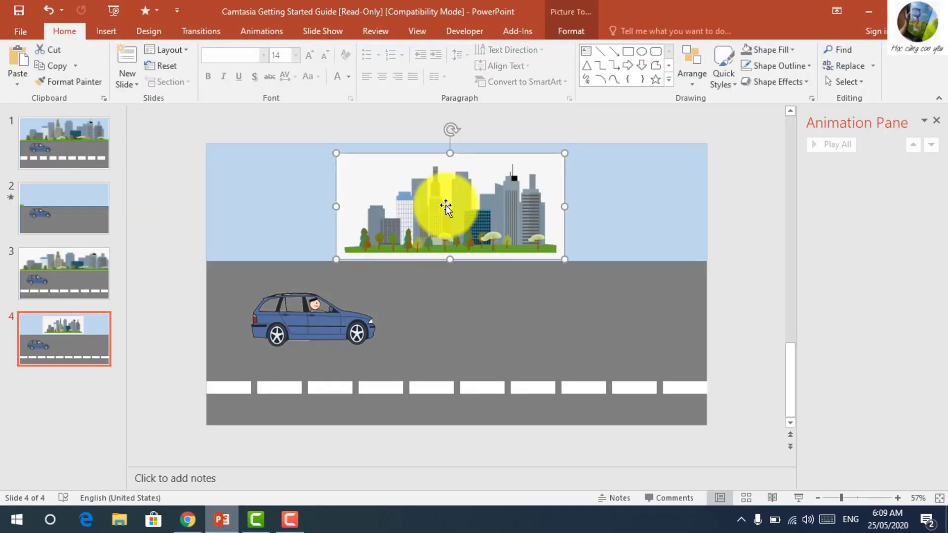
left_click(571, 30)
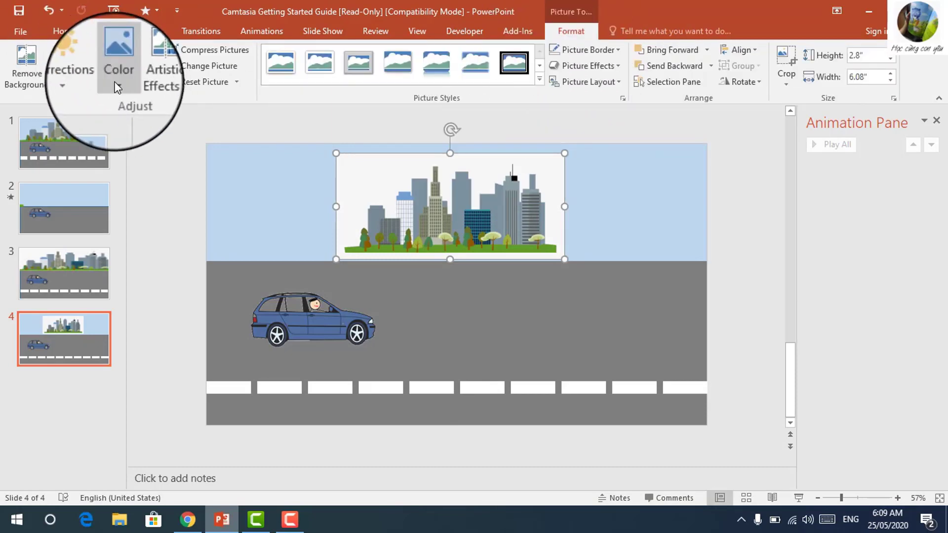
left_click(117, 69)
left_click(162, 295)
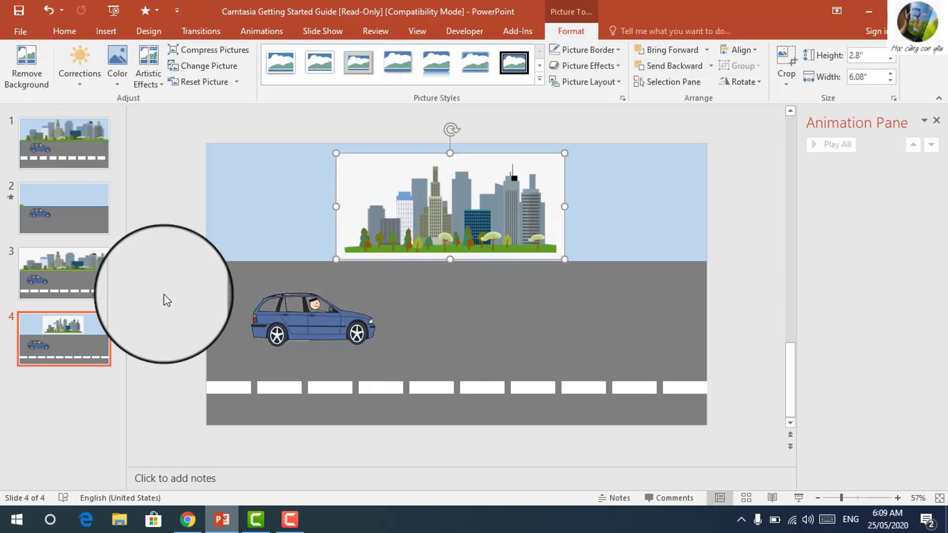
left_click(369, 178)
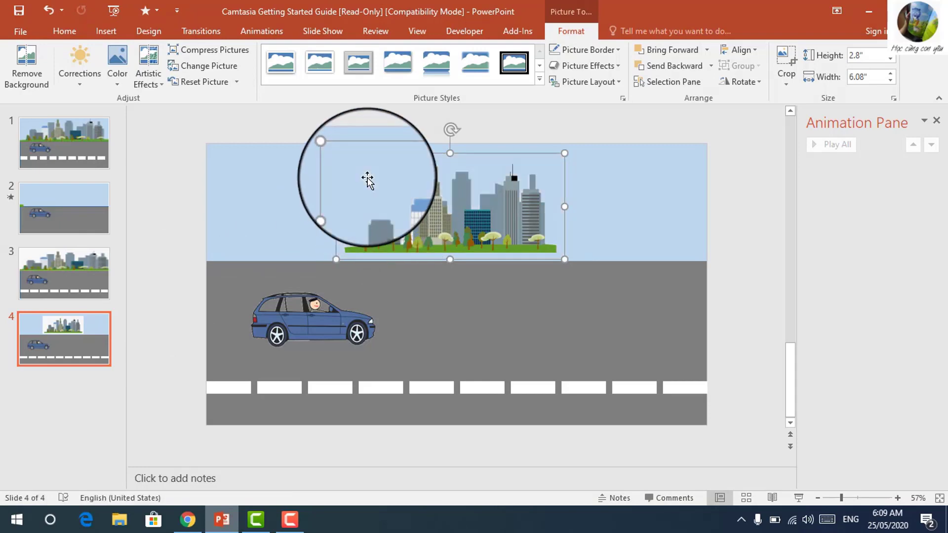
left_click(733, 217)
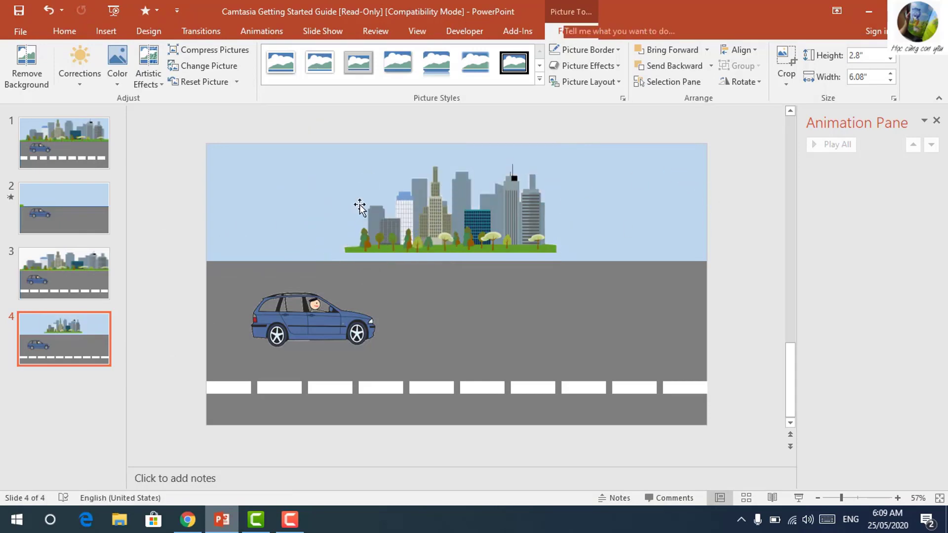
left_click_drag(421, 216, 273, 228)
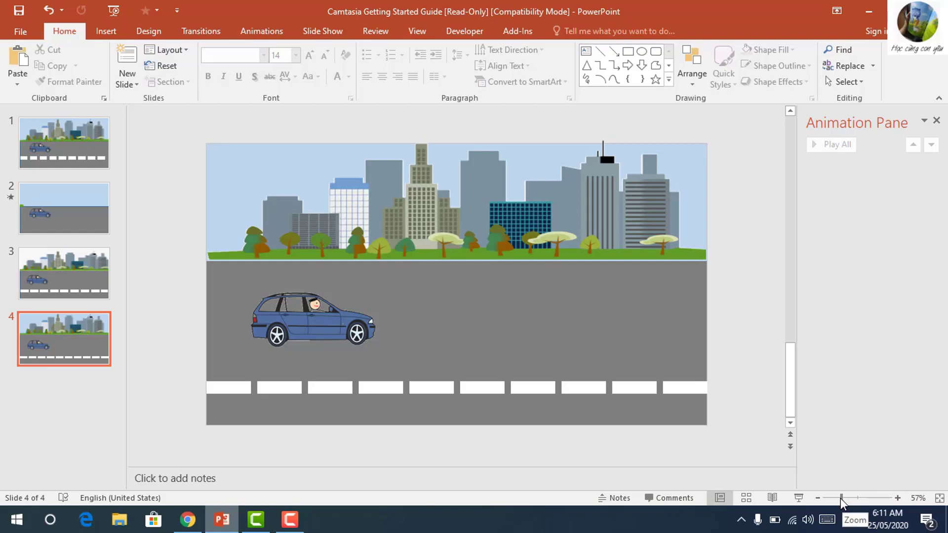
- Select the lane dashes and the skyline picture together and group them into one object
left_click_drag(840, 498, 829, 498)
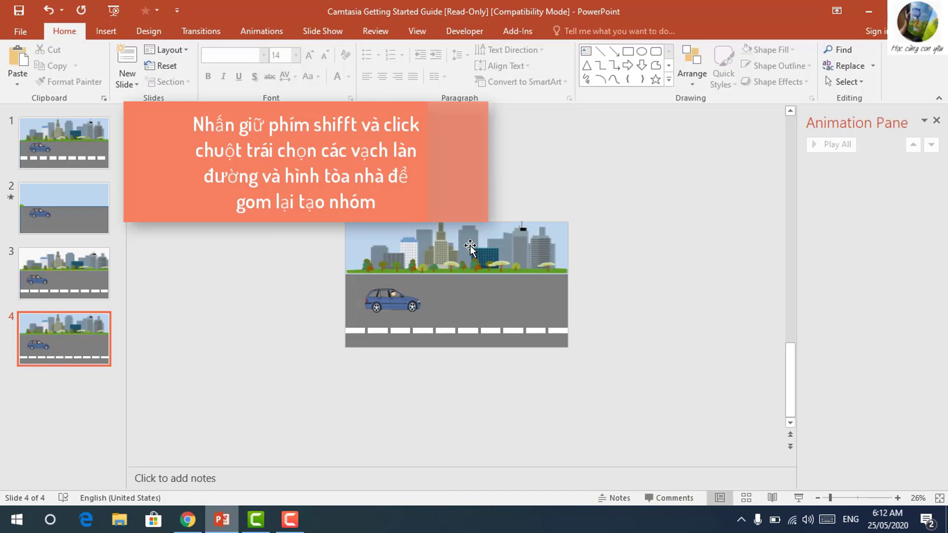
left_click(491, 245, "shift")
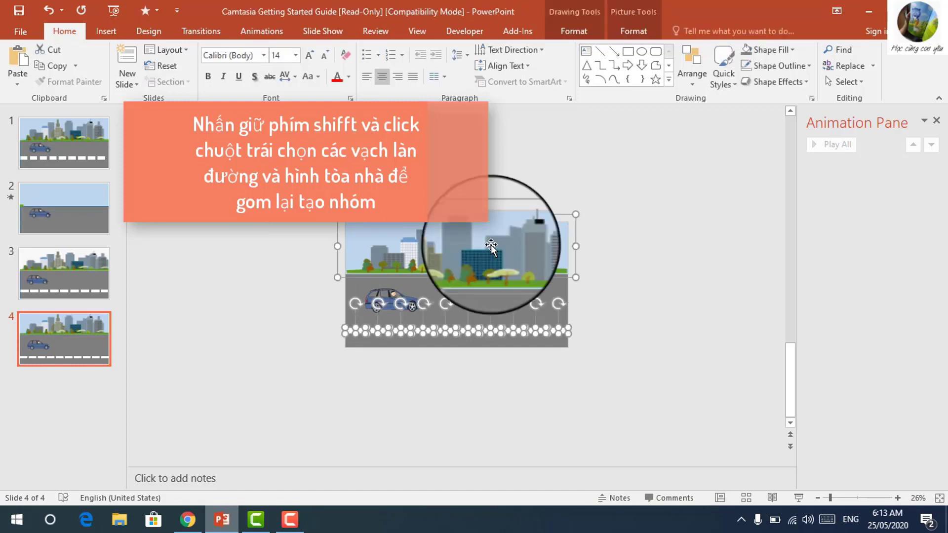
right_click(491, 245)
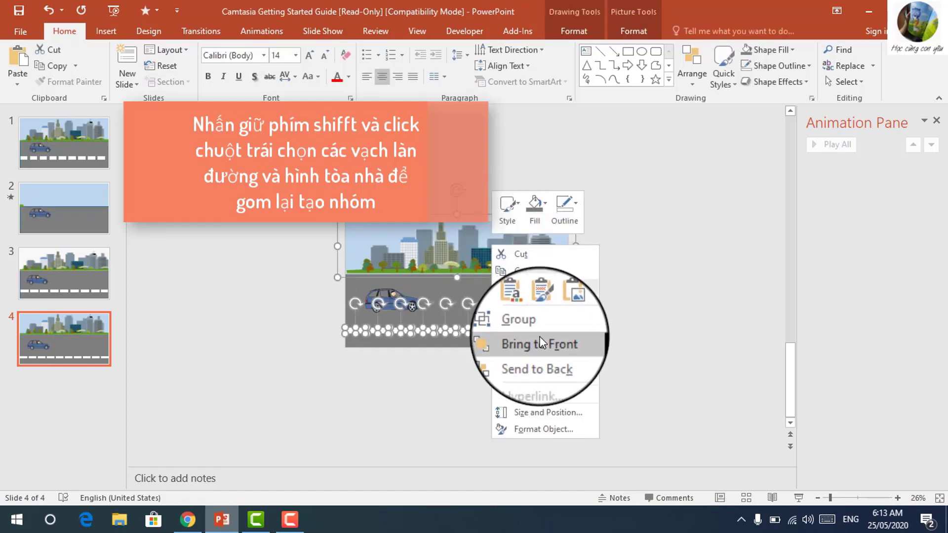
mouse_move(526, 325)
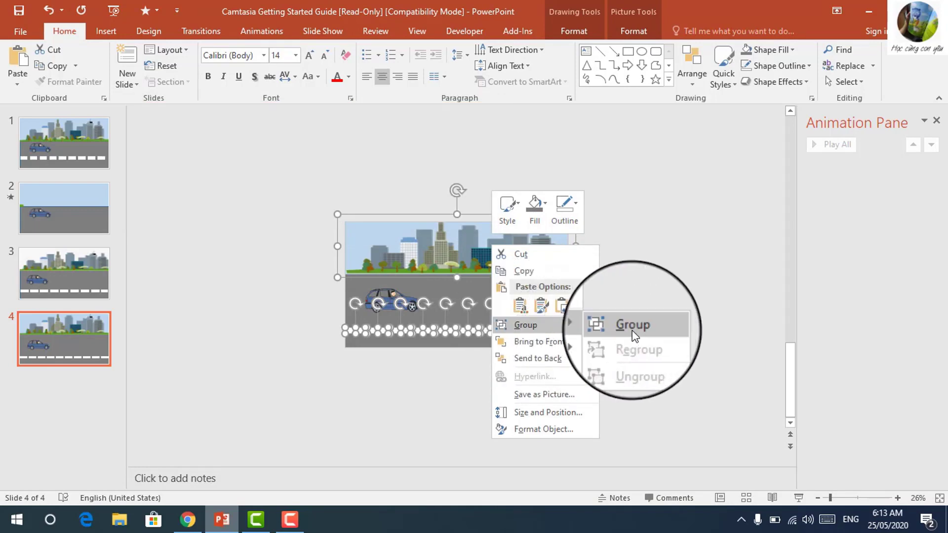
left_click(635, 326)
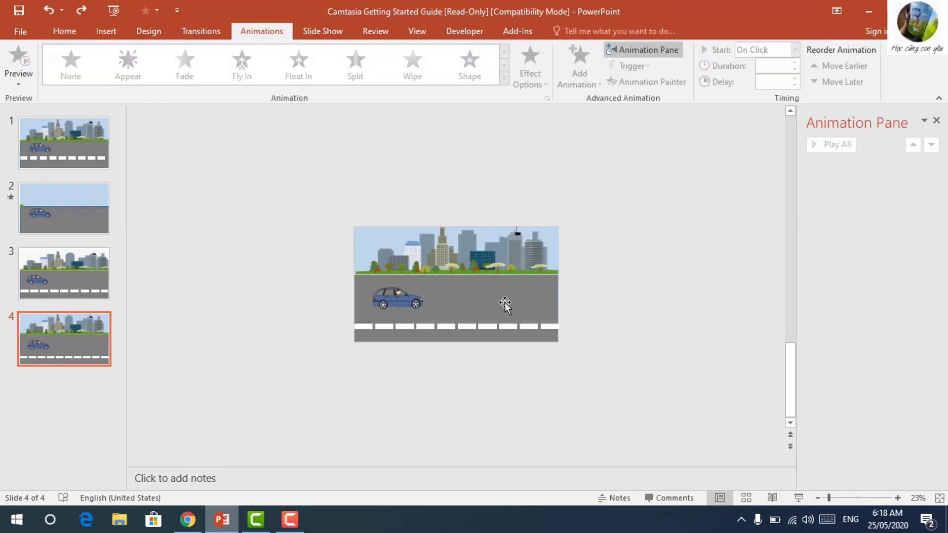
- Move the skyline-and-dashes group off the slide to the left and give it a Fly In entrance
left_click(489, 255)
left_click_drag(489, 255, 286, 252)
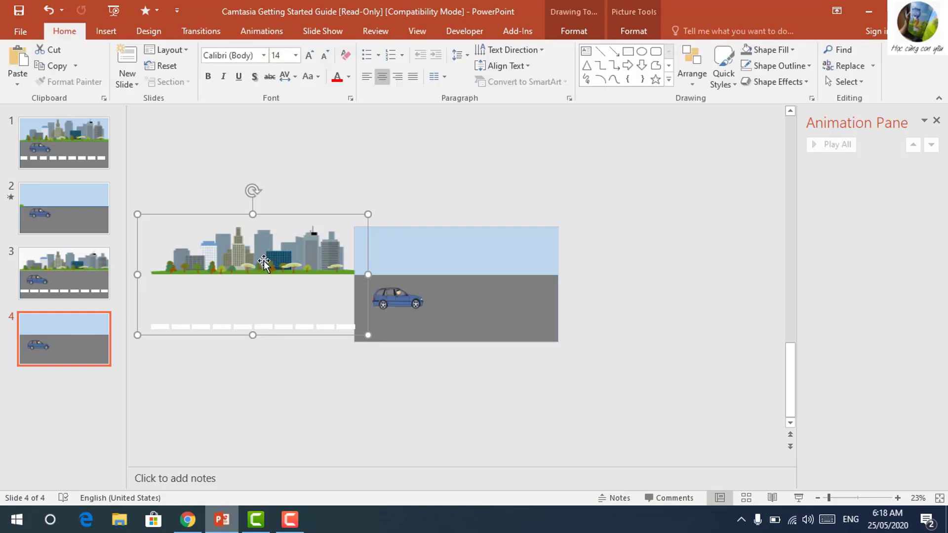
left_click(260, 30)
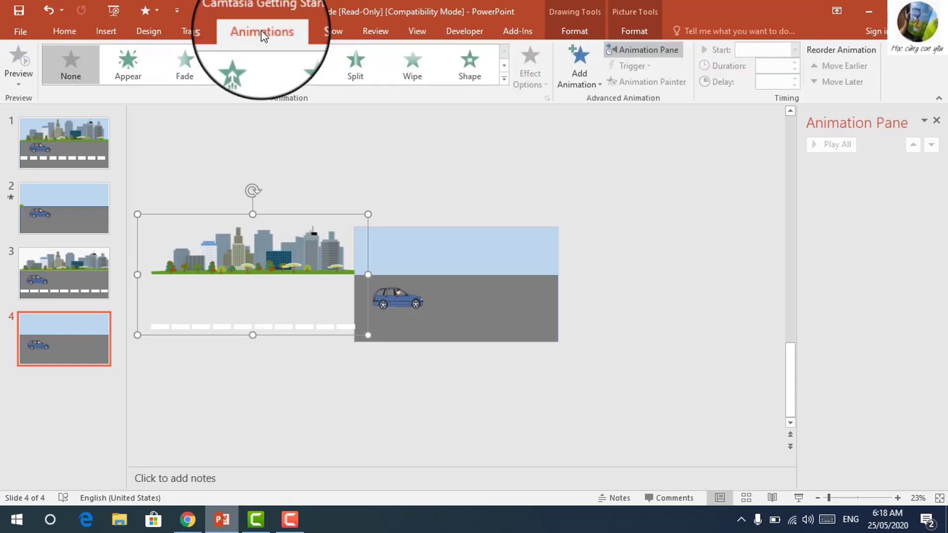
left_click(241, 65)
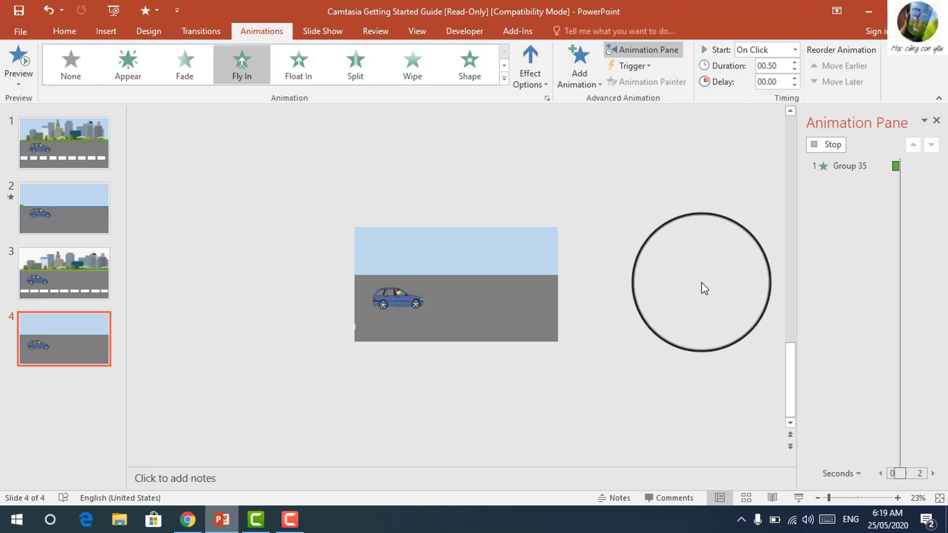
left_click(654, 290)
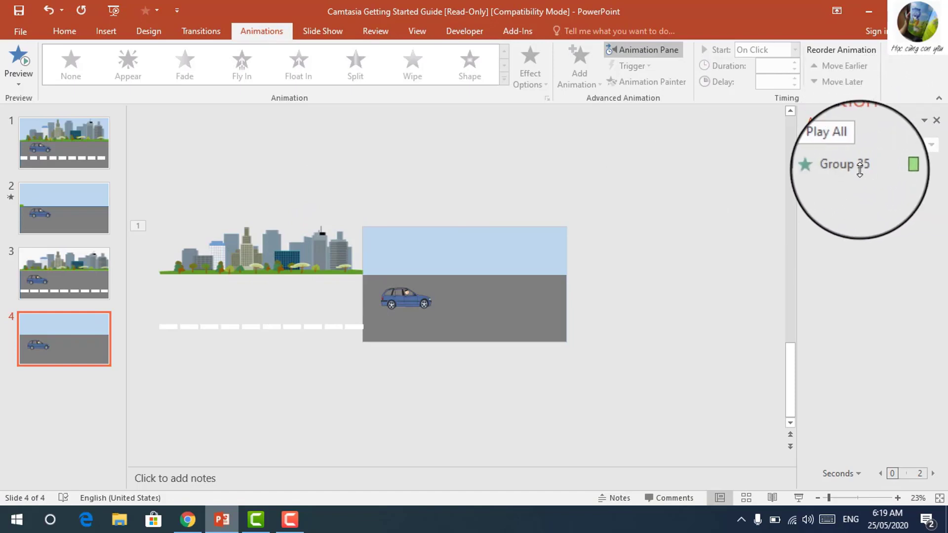
- Change Group 35's Fly In direction to From Right in its Effect Options
left_click(857, 166)
left_click(930, 168)
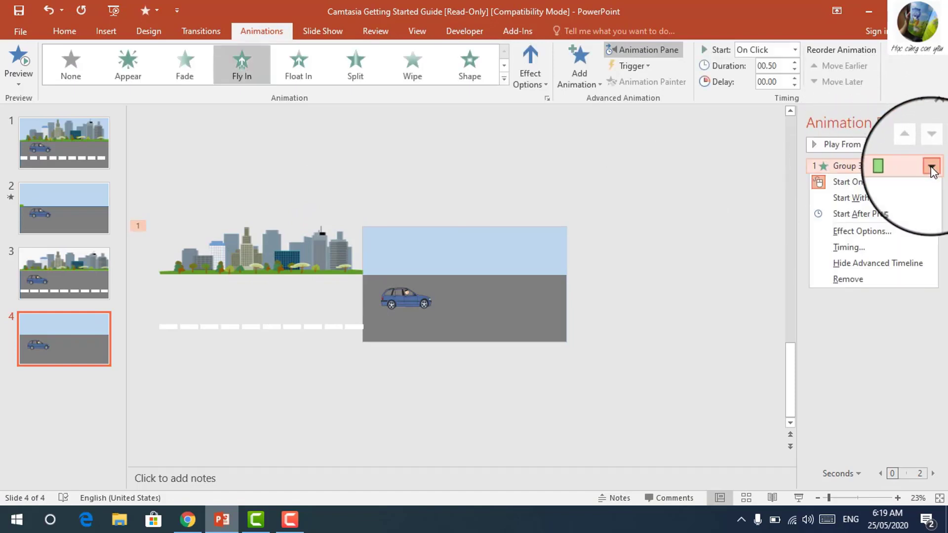
left_click(857, 232)
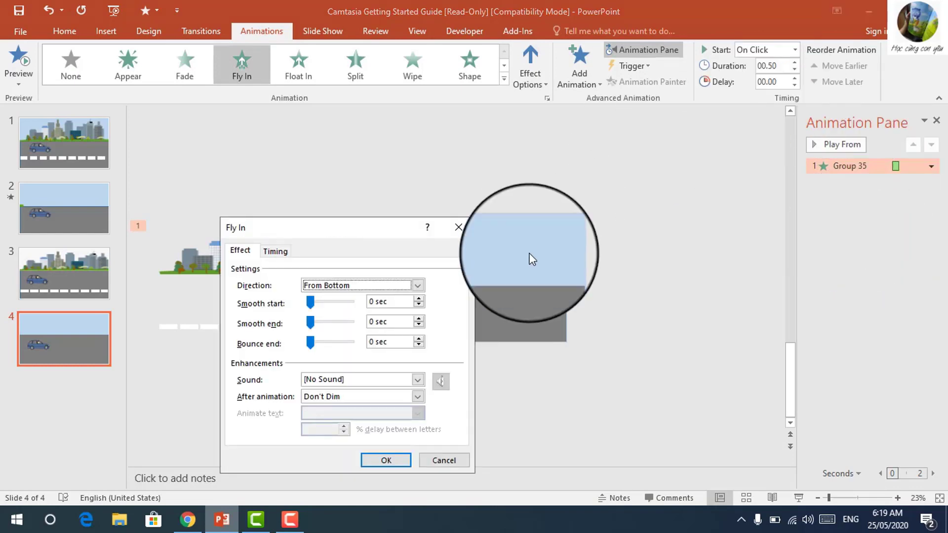
left_click(419, 286)
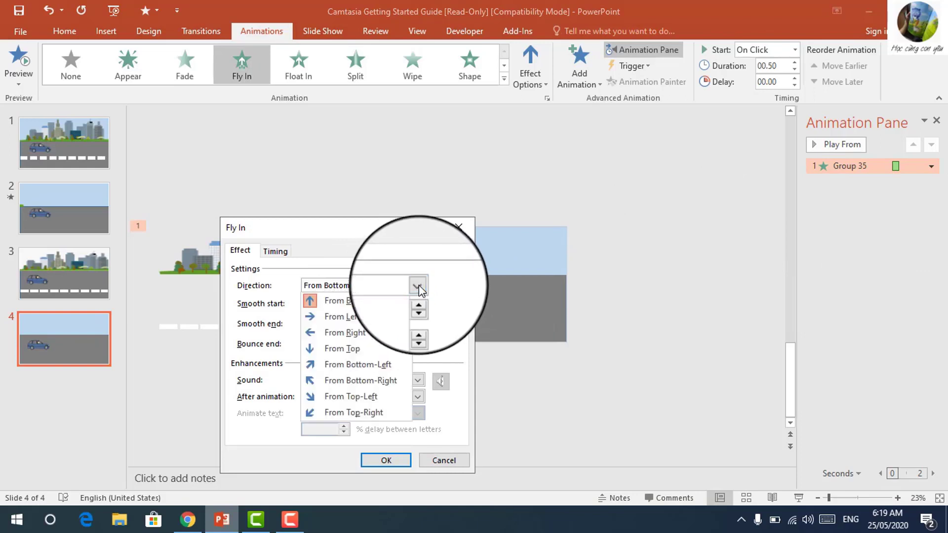
left_click(356, 332)
left_click(384, 461)
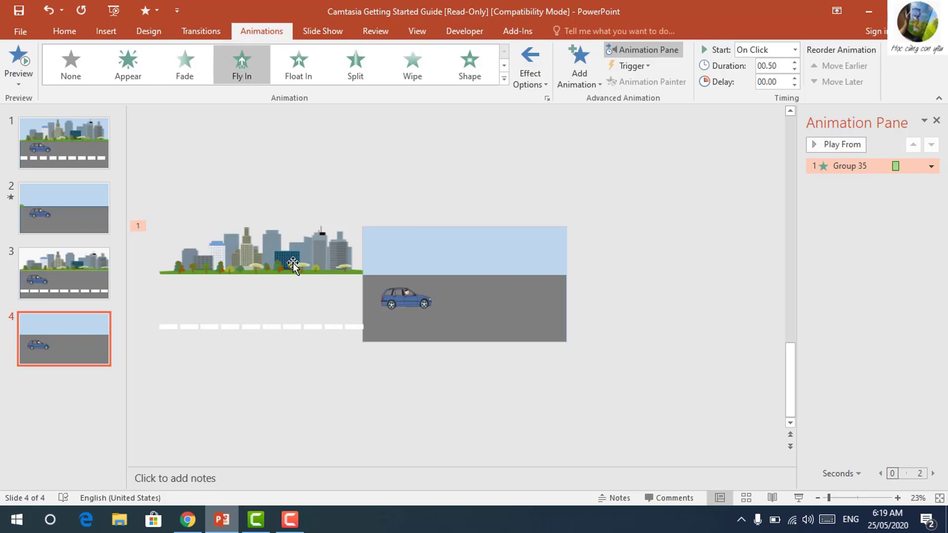
- Duplicate the skyline-and-road group with Ctrl+D and align the copy exactly over the original
left_click(292, 263)
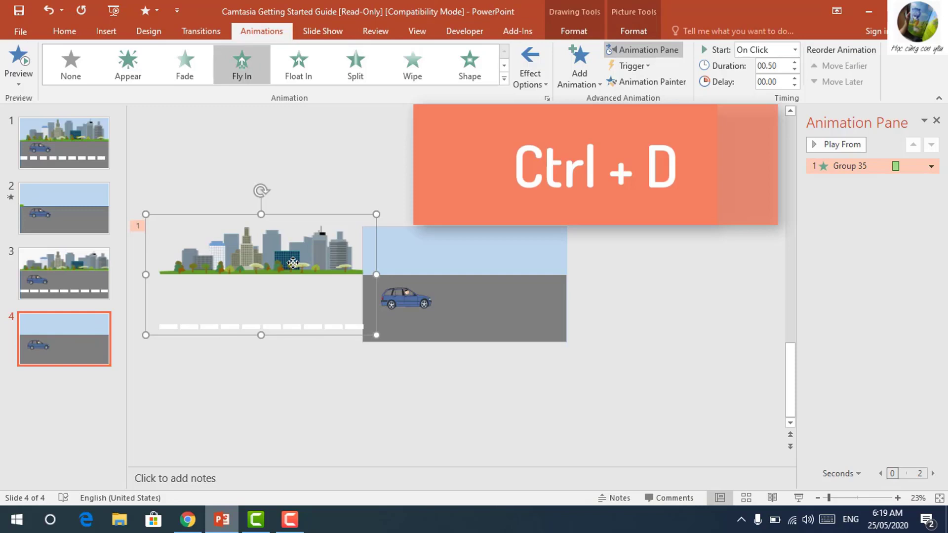
key("ctrl+d")
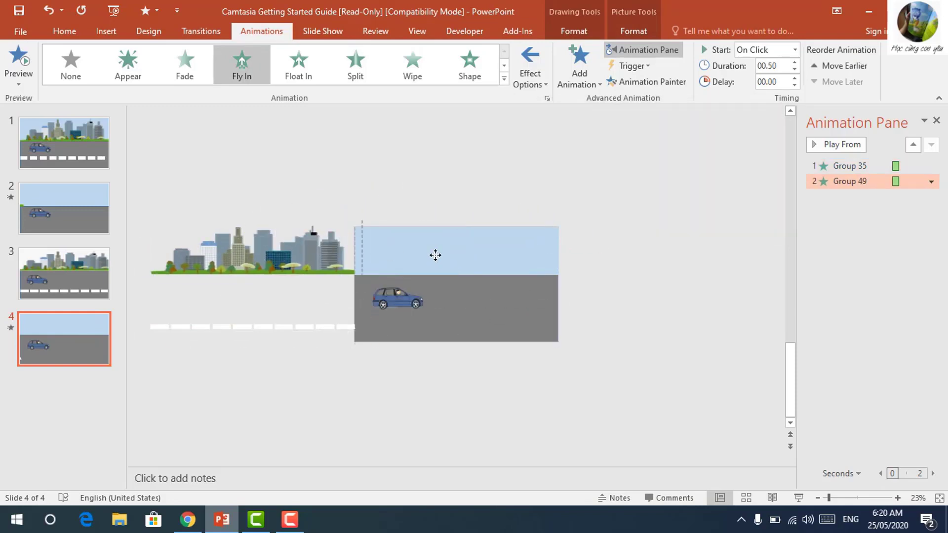
left_click_drag(290, 255, 279, 264)
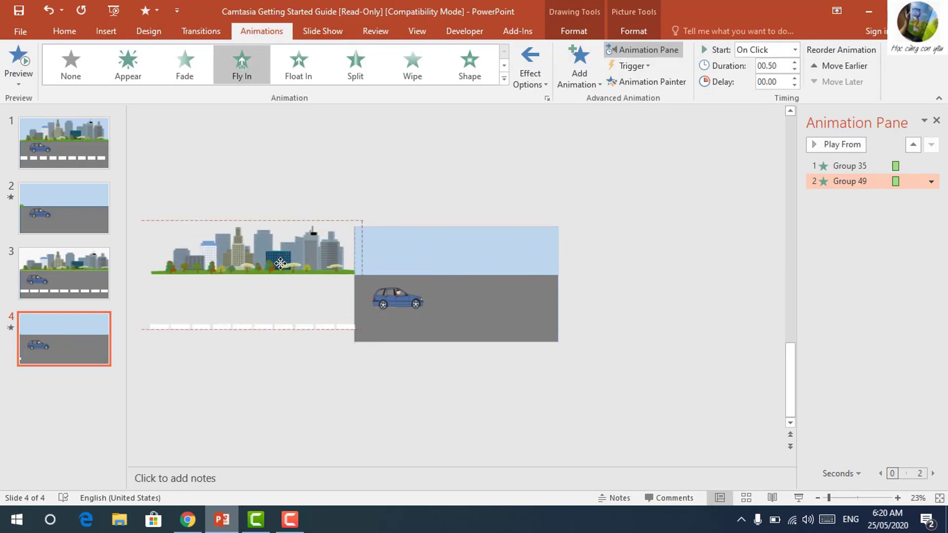
left_click(675, 304)
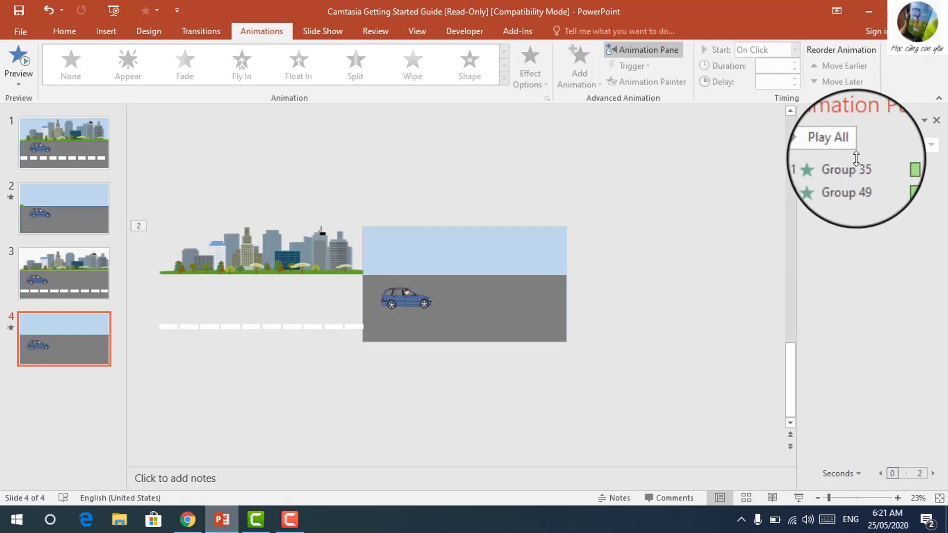
- Set Group 35's Fly In duration to 3 seconds
left_click(854, 162)
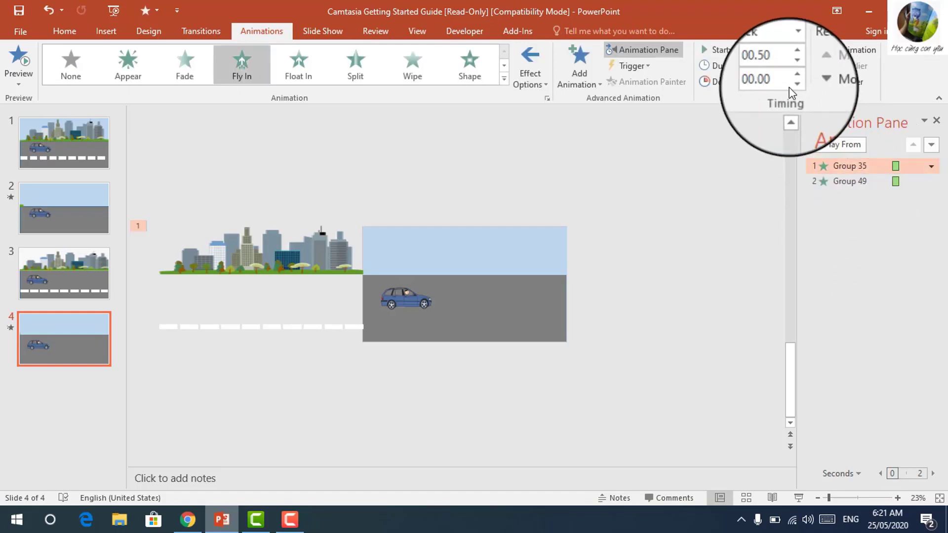
double_click(772, 65)
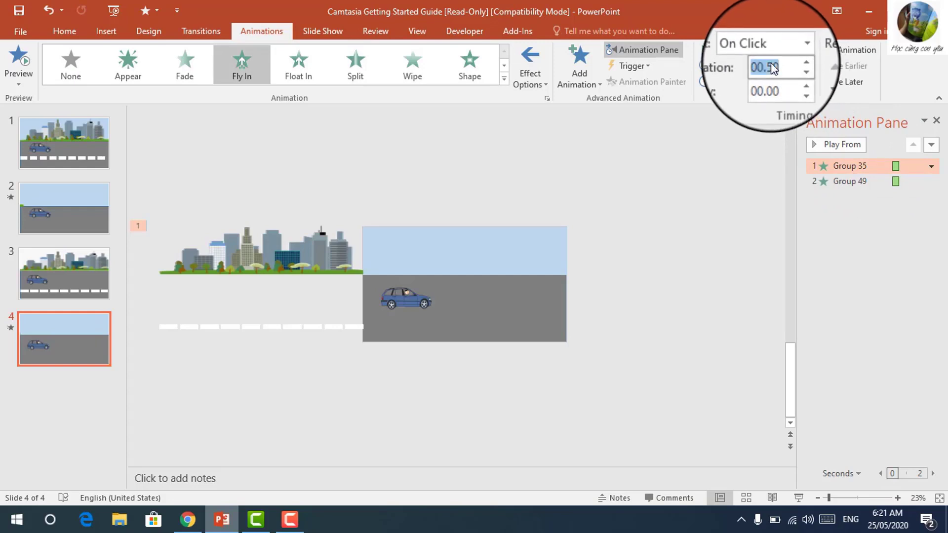
type("3")
key("Return")
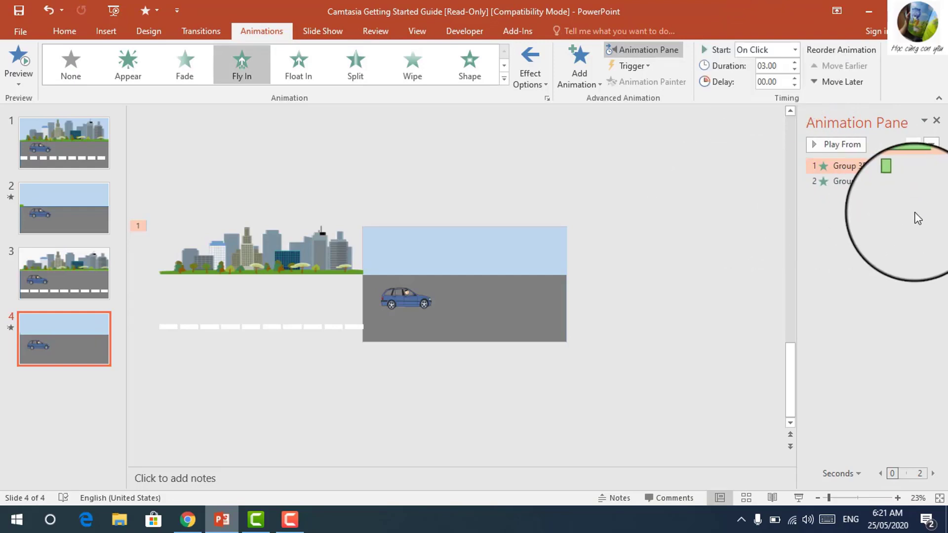
- Make Group 49 start With Previous, with a 3-second duration and 1.5-second delay
left_click(853, 181)
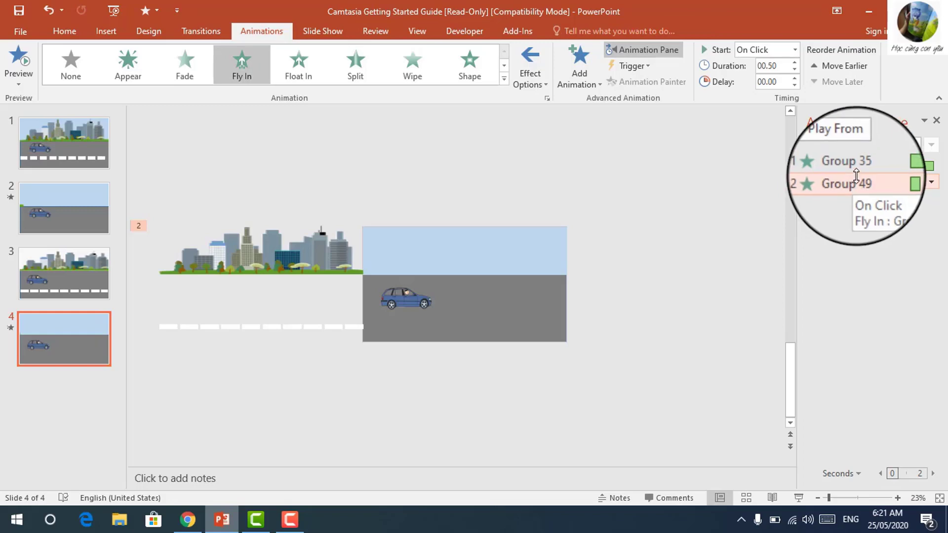
left_click(930, 183)
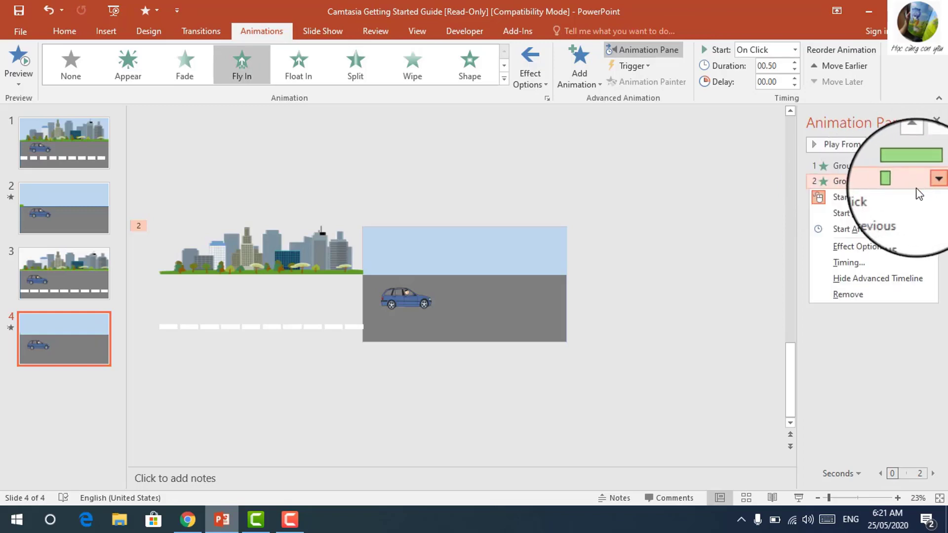
left_click(867, 218)
left_click(772, 65)
type("3")
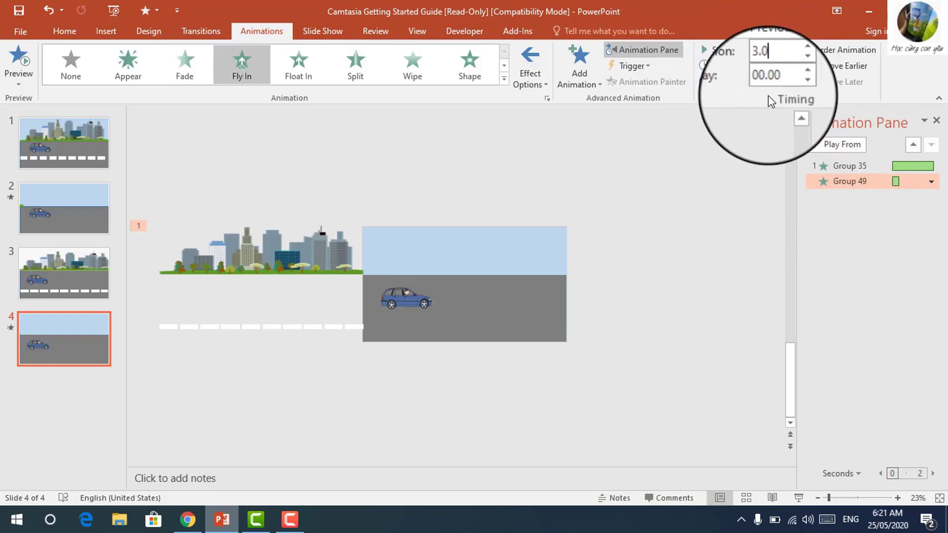
left_click(772, 81)
type("1.5")
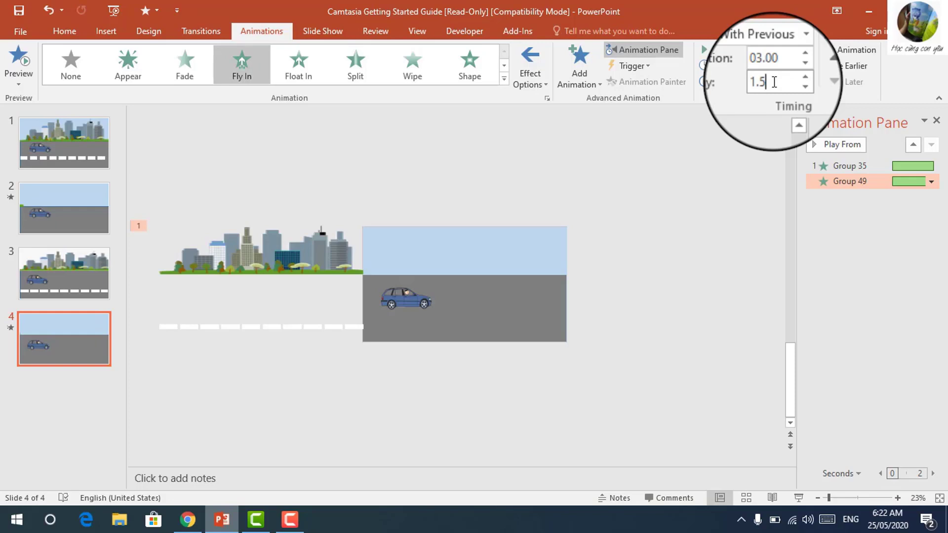
left_click(856, 223)
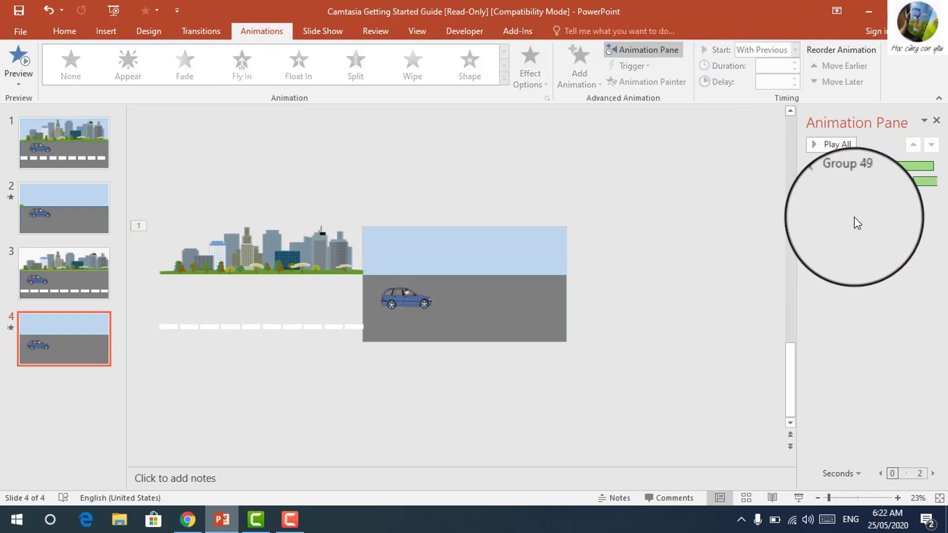
left_click(855, 166)
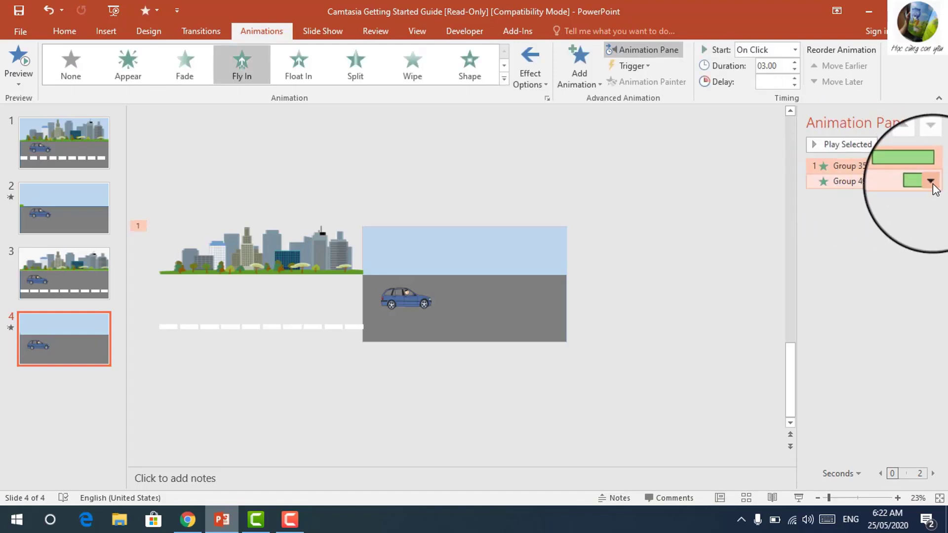
- Set Repeat to Until End of Slide for both skyline Fly In animations
left_click(931, 181)
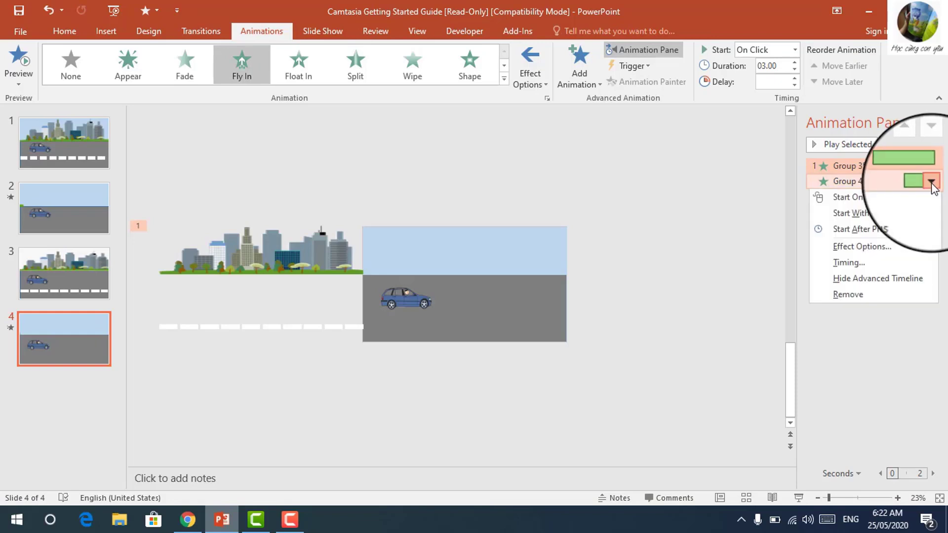
left_click(861, 263)
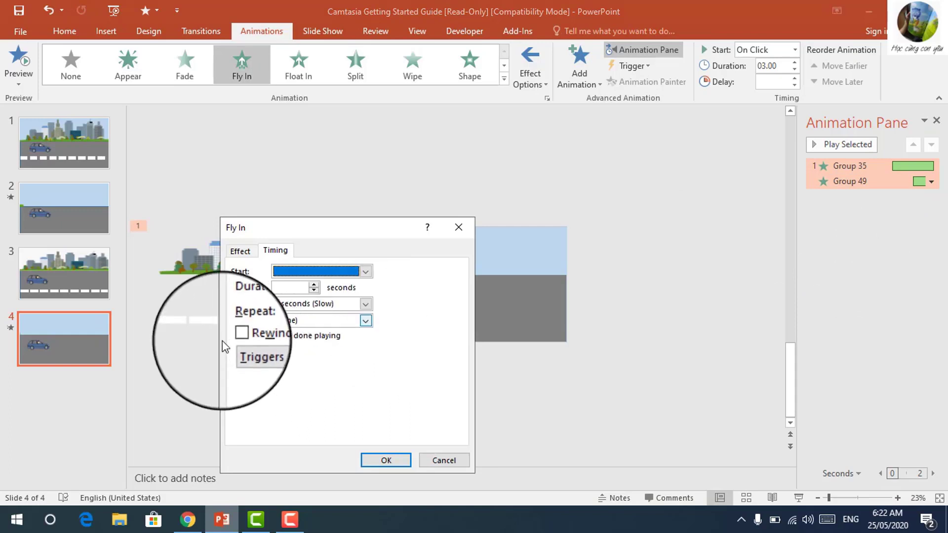
left_click(365, 321)
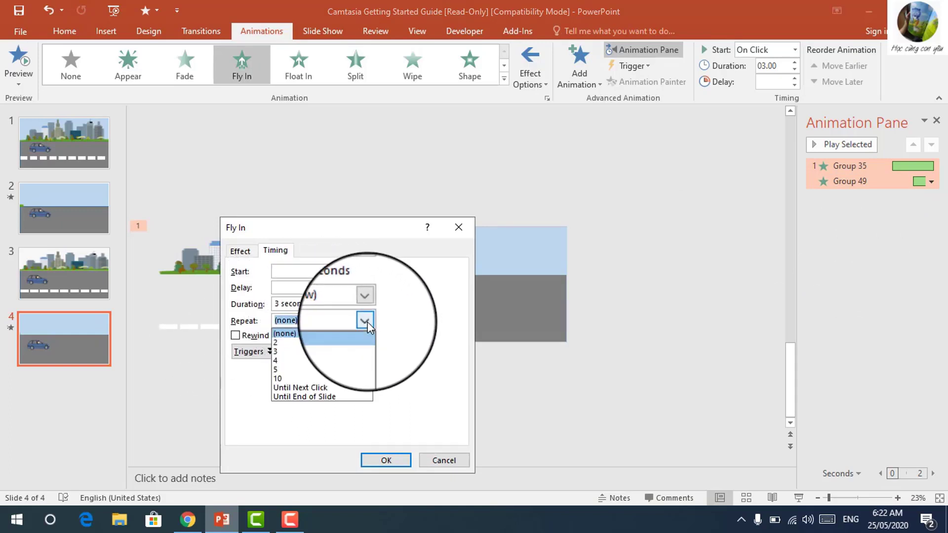
left_click(322, 404)
left_click(383, 464)
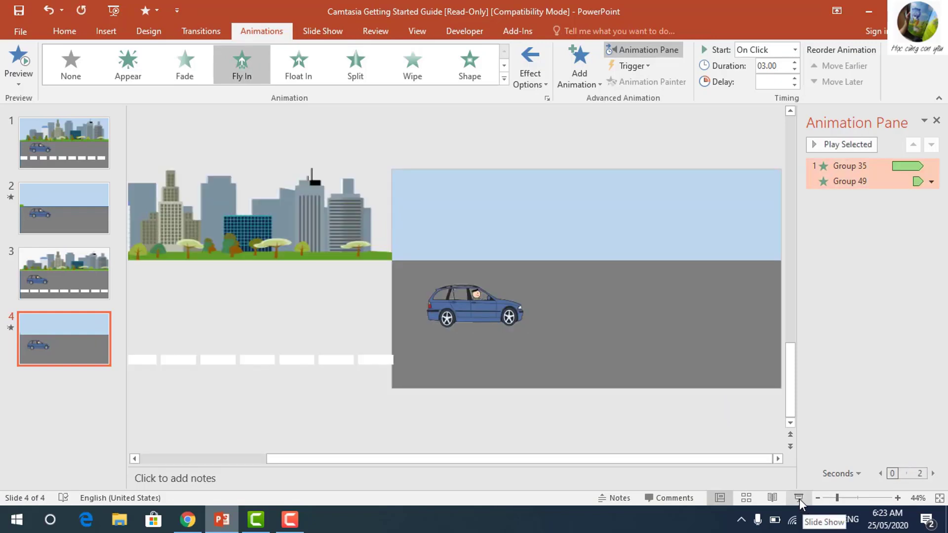
- Play slide 4 as a slide show and start the skyline and lane-dash fly-ins
left_click(798, 498)
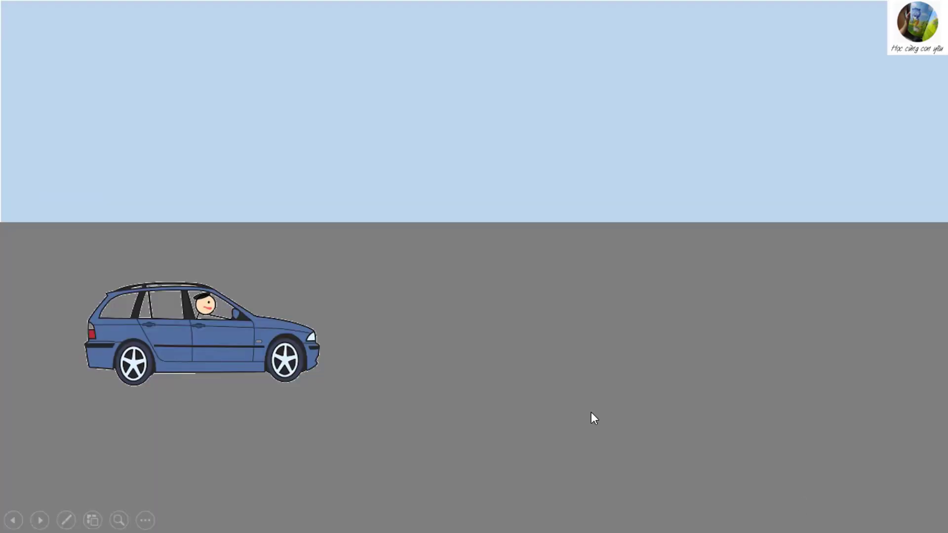
left_click(590, 412)
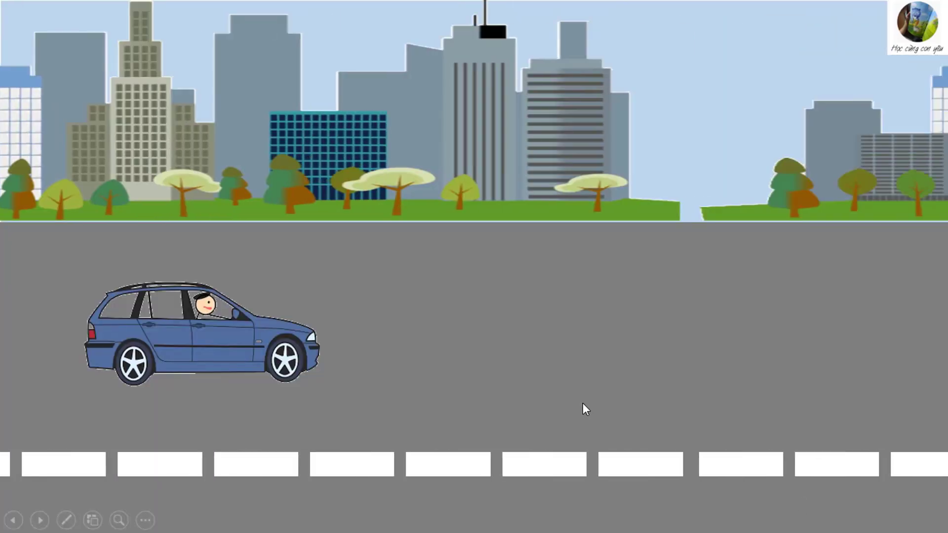